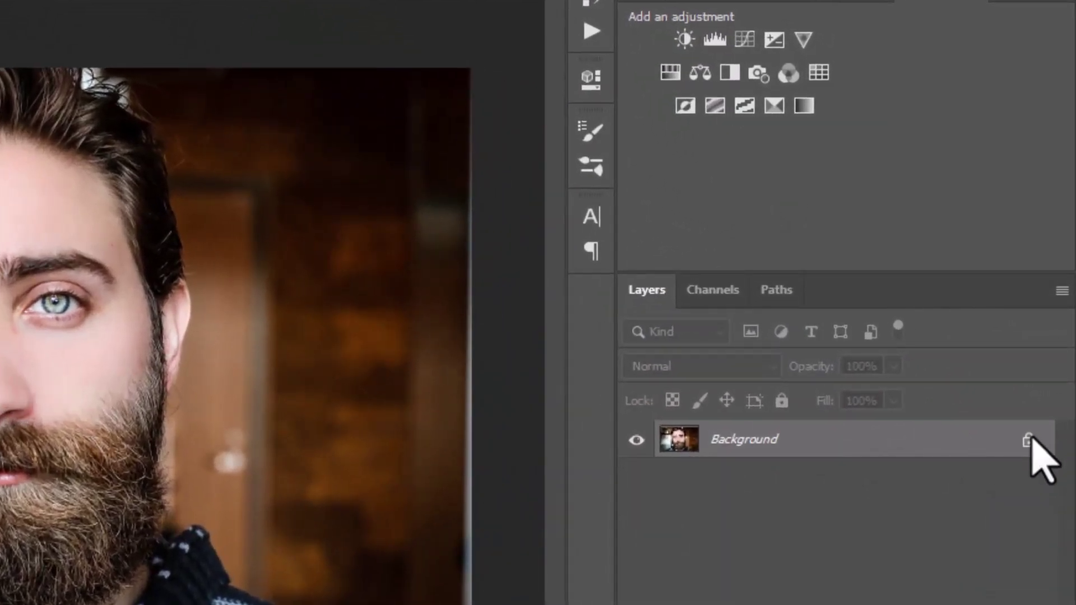
Unlock the portrait's Background into Layer 0 and convert it to a smart object
{"action": "left_click", "coordinate": [1029, 441]}
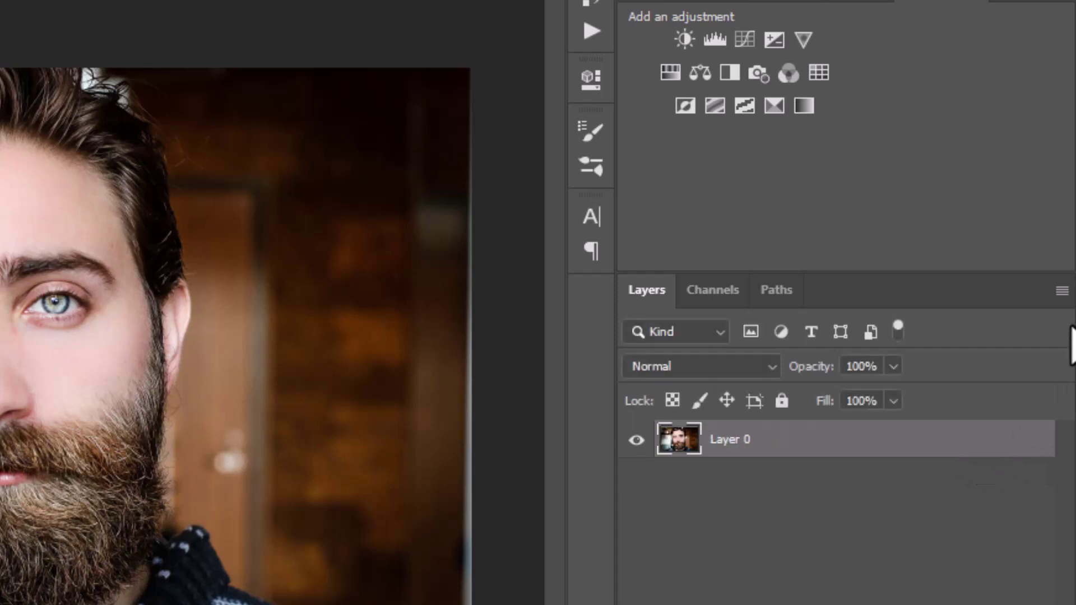
{"action": "left_click", "coordinate": [1062, 291]}
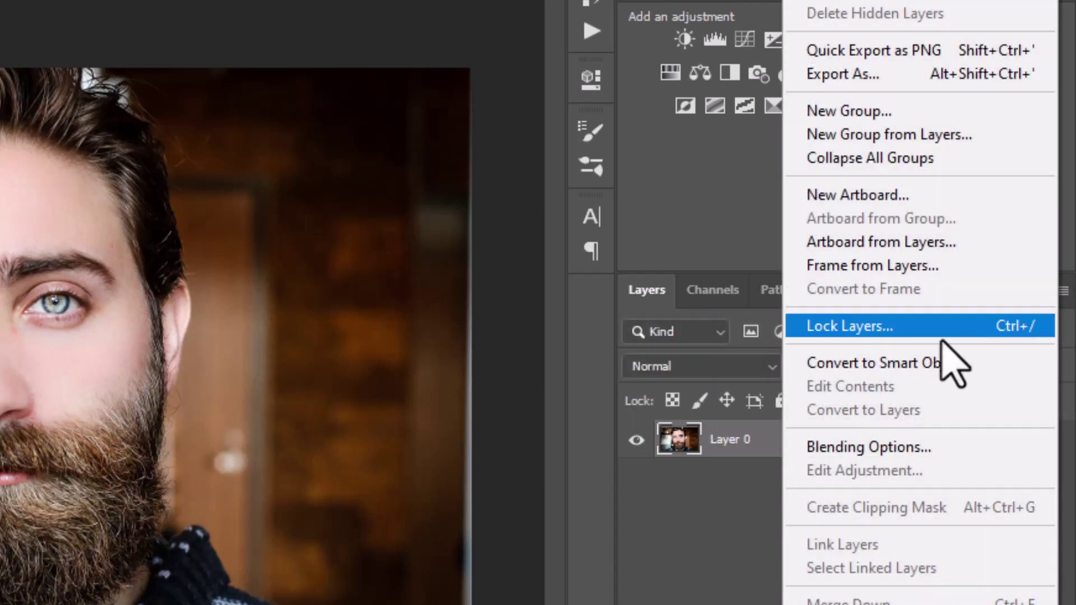
{"action": "left_click", "coordinate": [897, 364]}
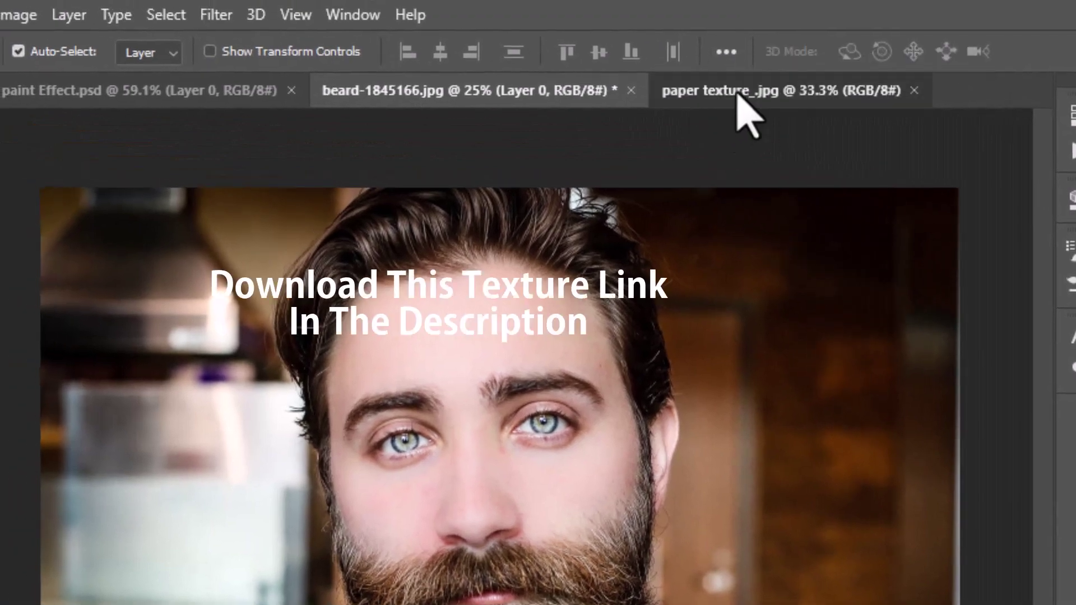
Drag the brown paper texture from its document into the portrait as a new layer
{"action": "left_click", "coordinate": [739, 93]}
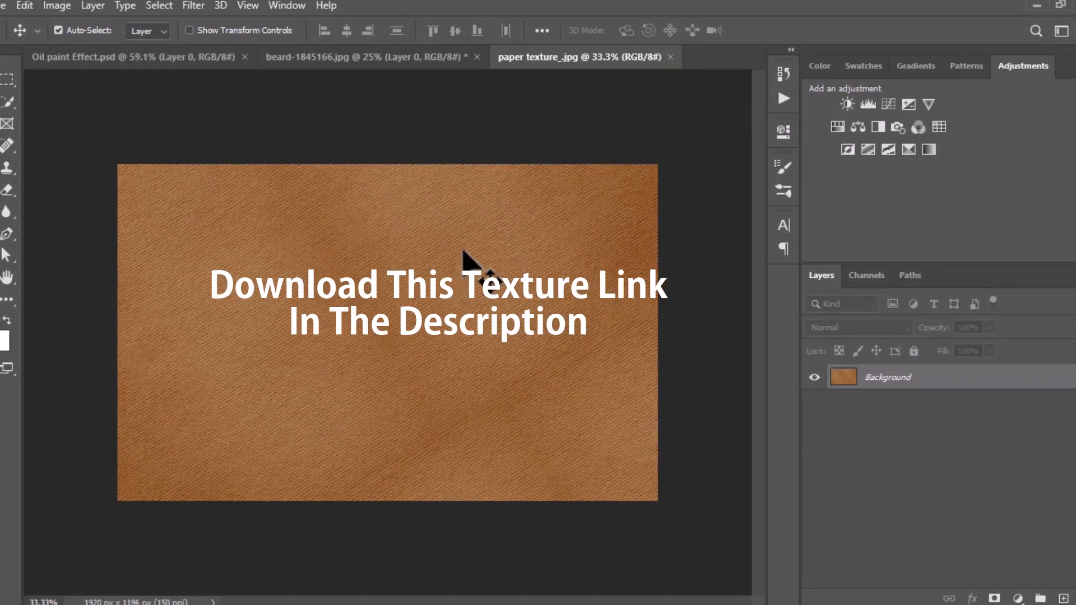
{"action": "mouse_move", "coordinate": [461, 233]}
{"action": "left_mouse_down"}
{"action": "mouse_move", "coordinate": [401, 58]}
{"action": "mouse_move", "coordinate": [418, 189]}
{"action": "left_mouse_up"}
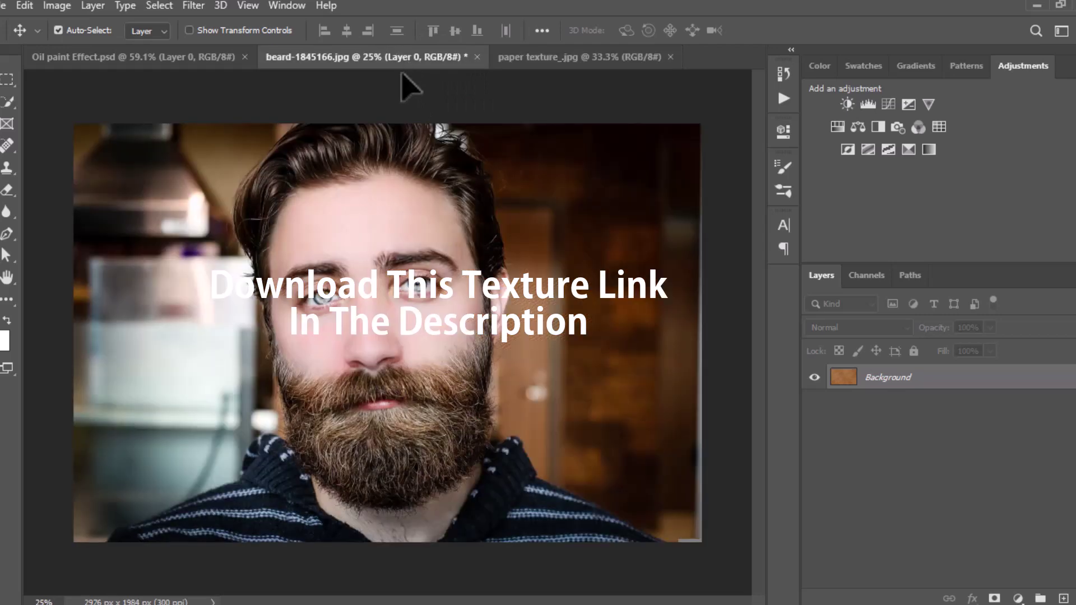
{"action": "left_click_drag", "start_coordinate": [402, 320], "coordinate": [402, 321]}
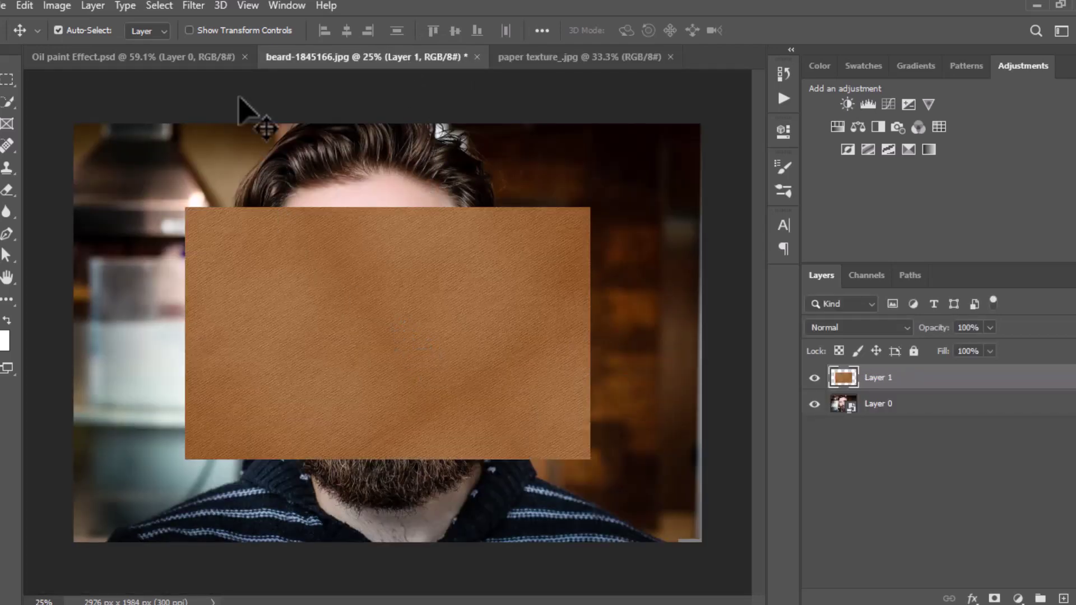
Free Transform the texture to cover the canvas, hide Layer 1, and select Layer 0
{"action": "left_click", "coordinate": [25, 5]}
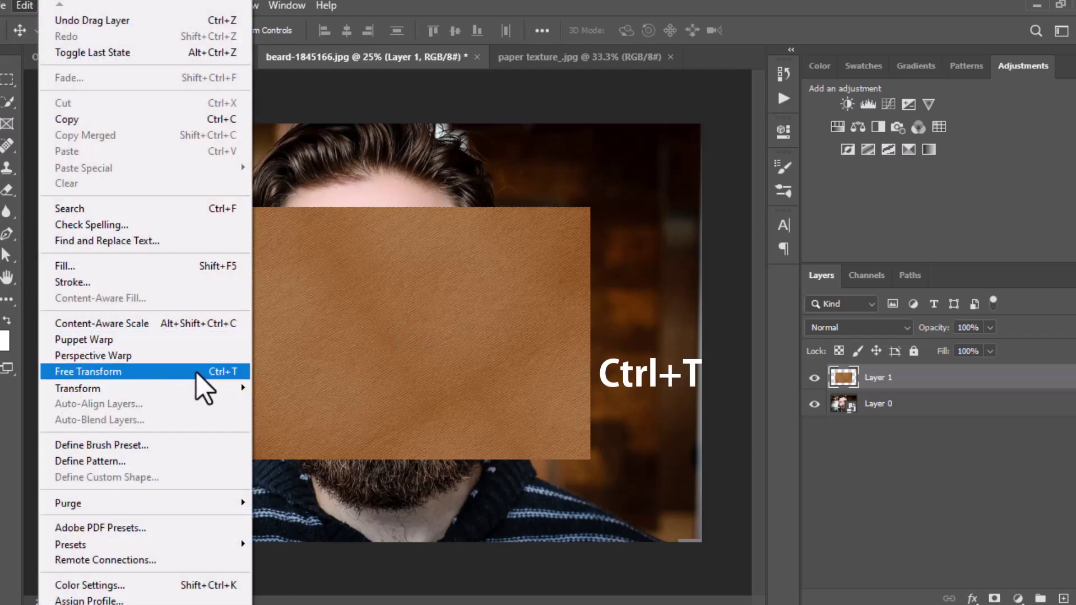
{"action": "left_click", "coordinate": [220, 373]}
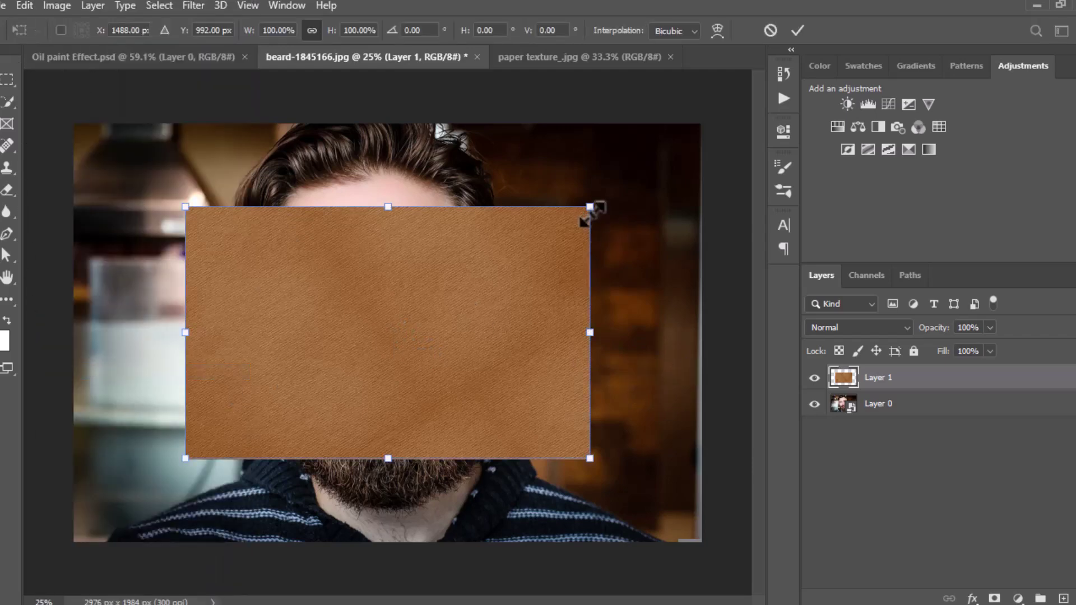
{"action": "mouse_move", "coordinate": [590, 206]}
{"action": "left_mouse_down"}
{"action": "mouse_move", "coordinate": [709, 134]}
{"action": "mouse_move", "coordinate": [741, 135]}
{"action": "left_mouse_up"}
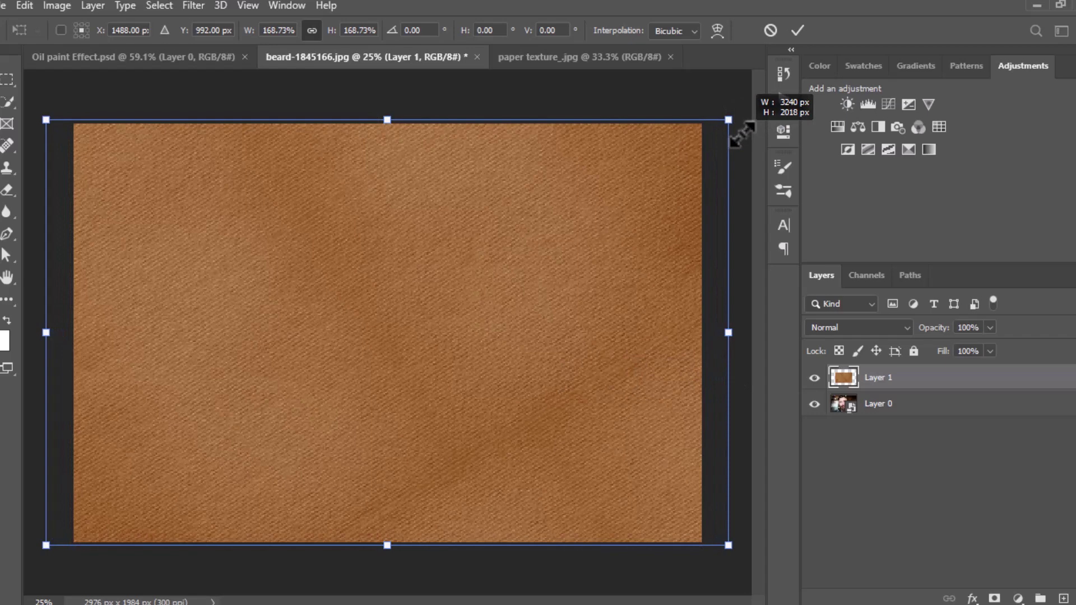
{"action": "left_click_drag", "start_coordinate": [741, 134], "coordinate": [741, 133]}
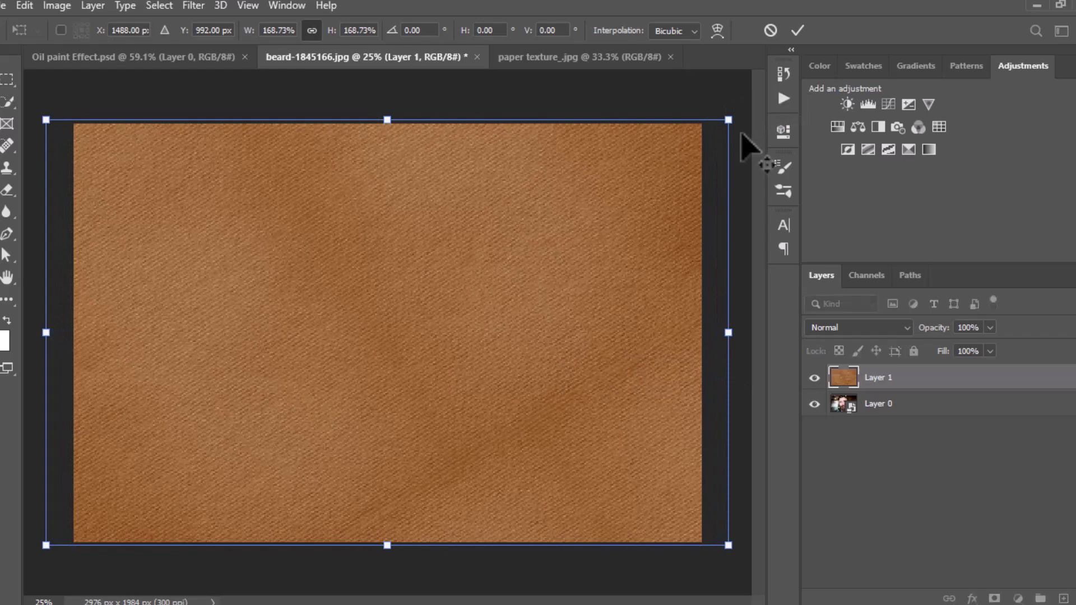
{"action": "left_click", "coordinate": [797, 31]}
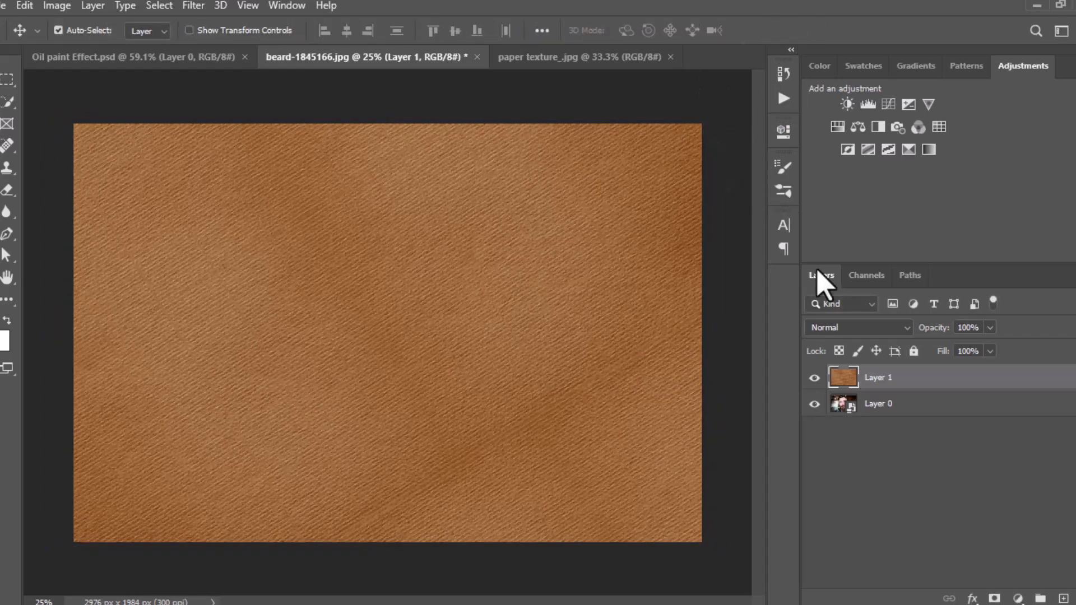
{"action": "left_click", "coordinate": [814, 378]}
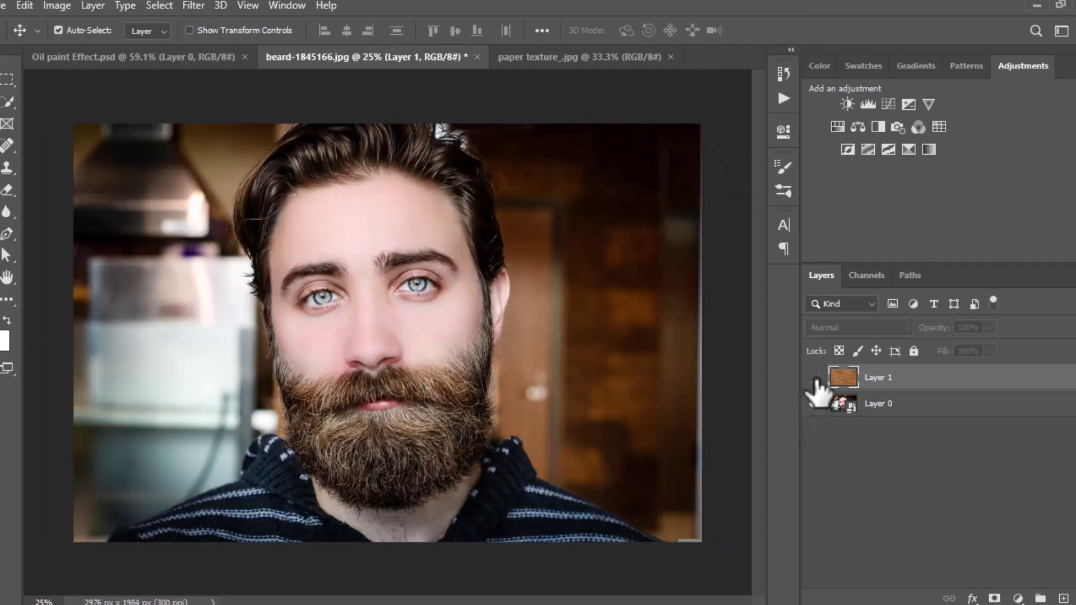
{"action": "left_click", "coordinate": [883, 406]}
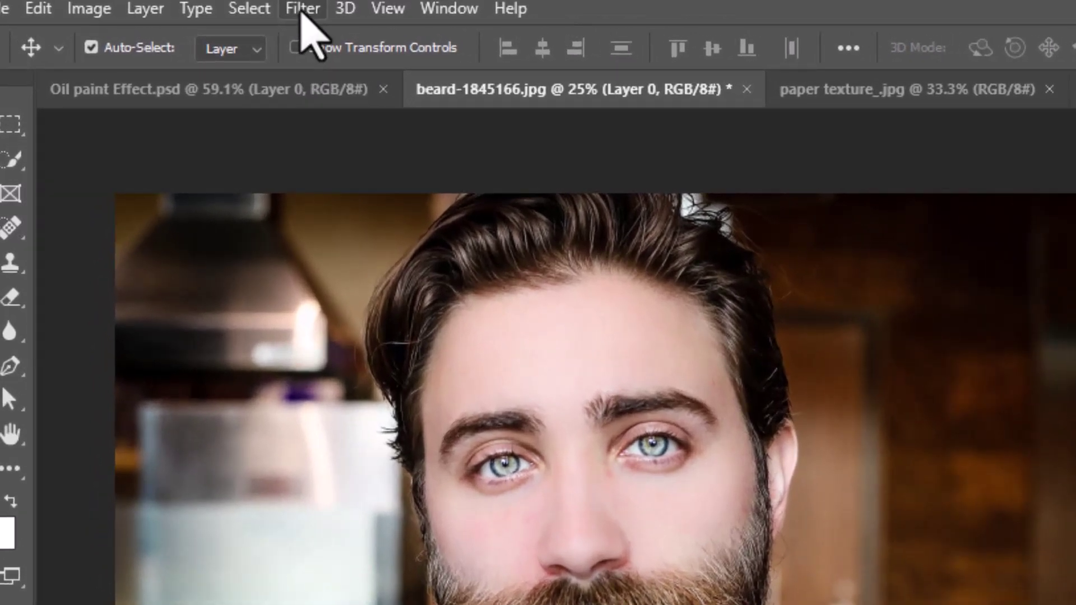
Apply Unsharp Mask to Layer 0 with Amount 150%, Radius 3.0 px and Threshold 0
{"action": "left_click", "coordinate": [303, 9]}
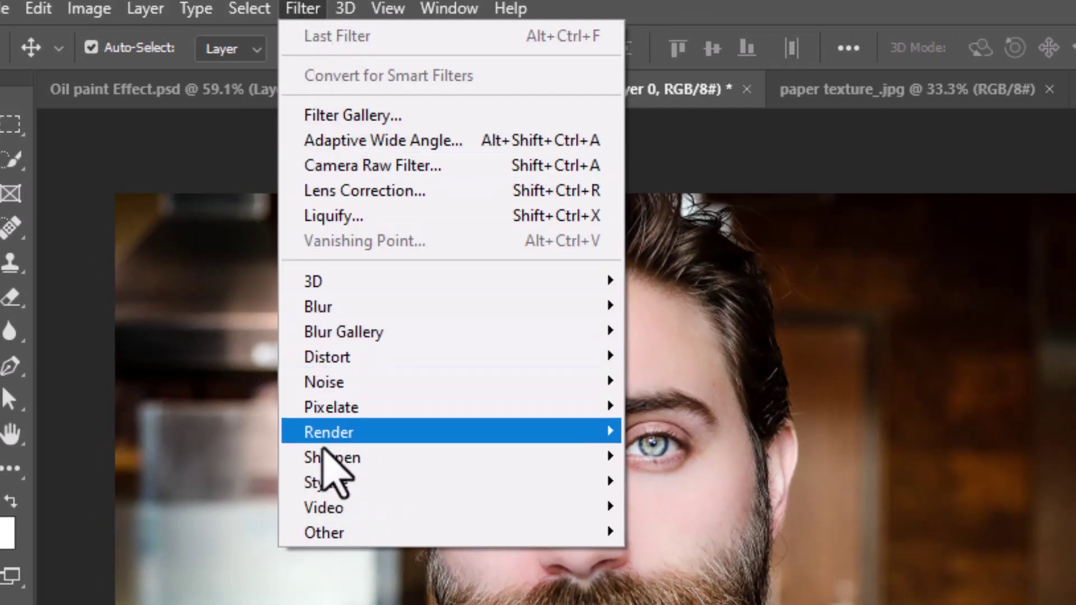
{"action": "mouse_move", "coordinate": [332, 458]}
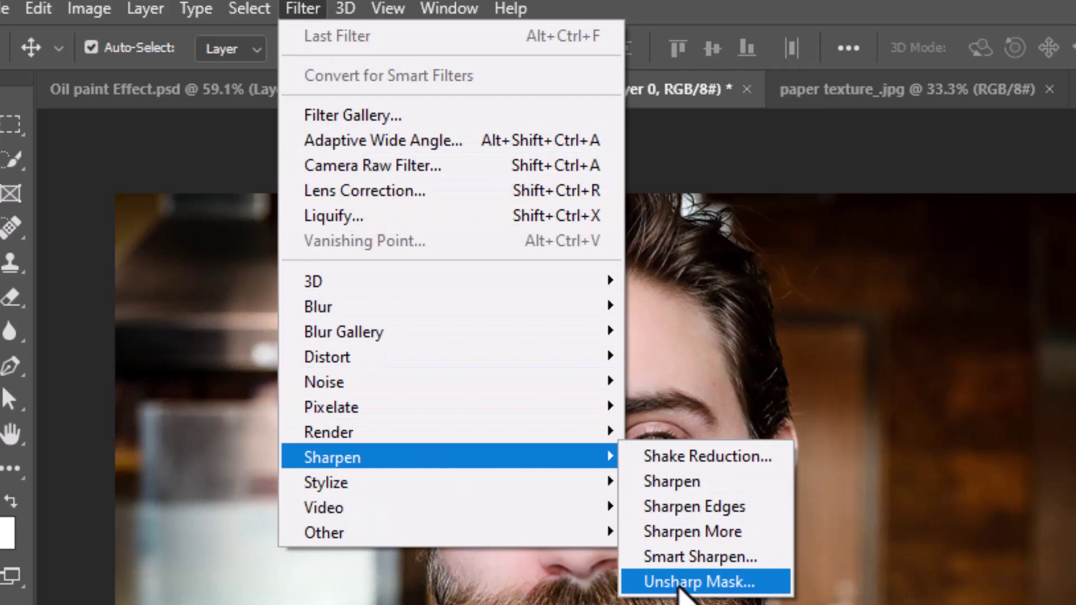
{"action": "left_click", "coordinate": [701, 582]}
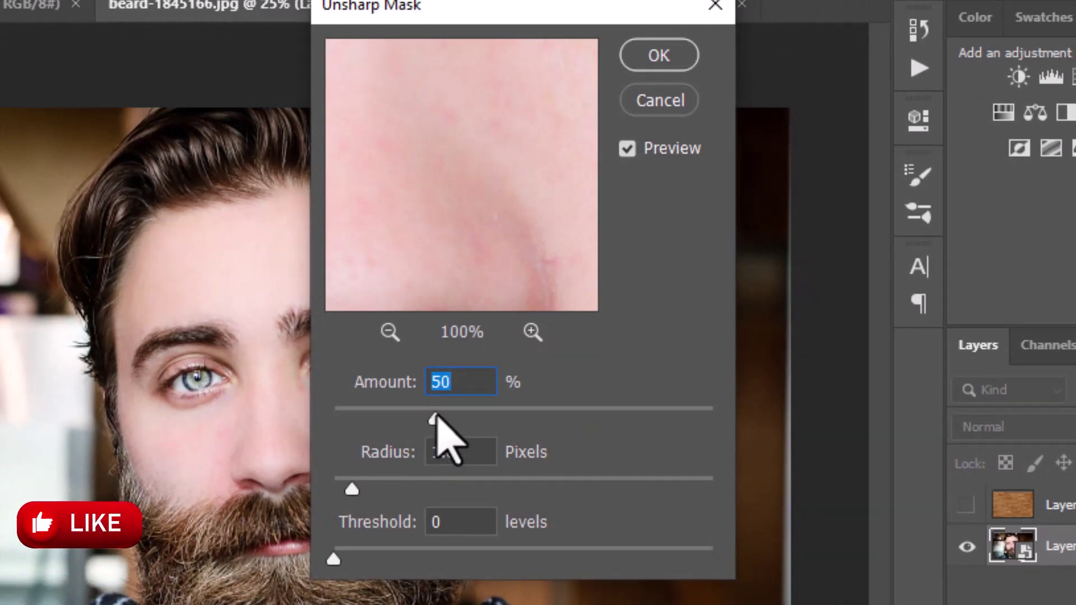
{"action": "left_click", "coordinate": [436, 418]}
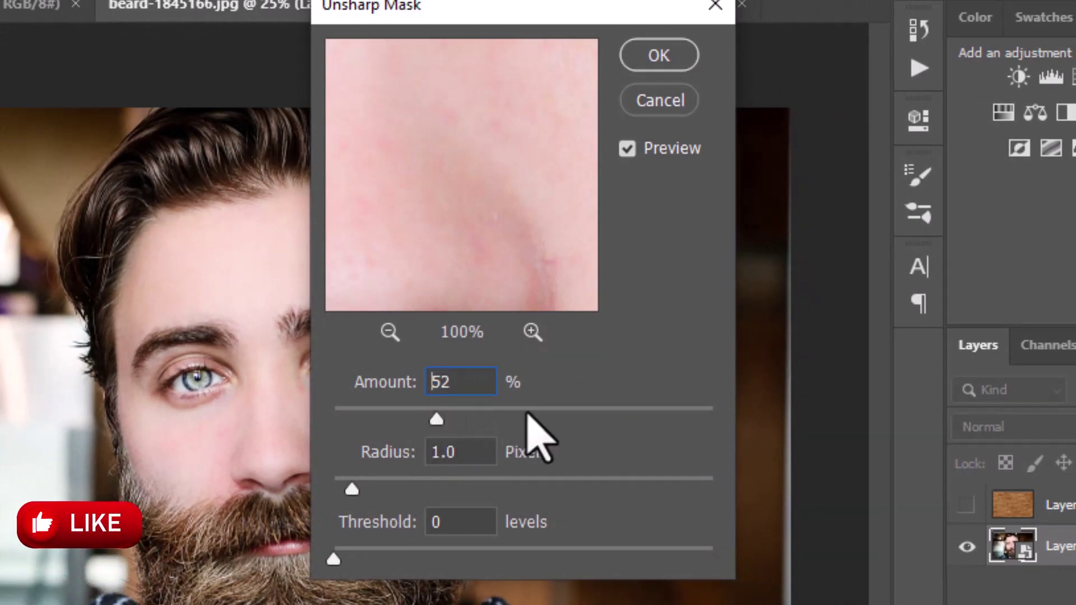
{"action": "left_click_drag", "start_coordinate": [526, 418], "coordinate": [548, 417]}
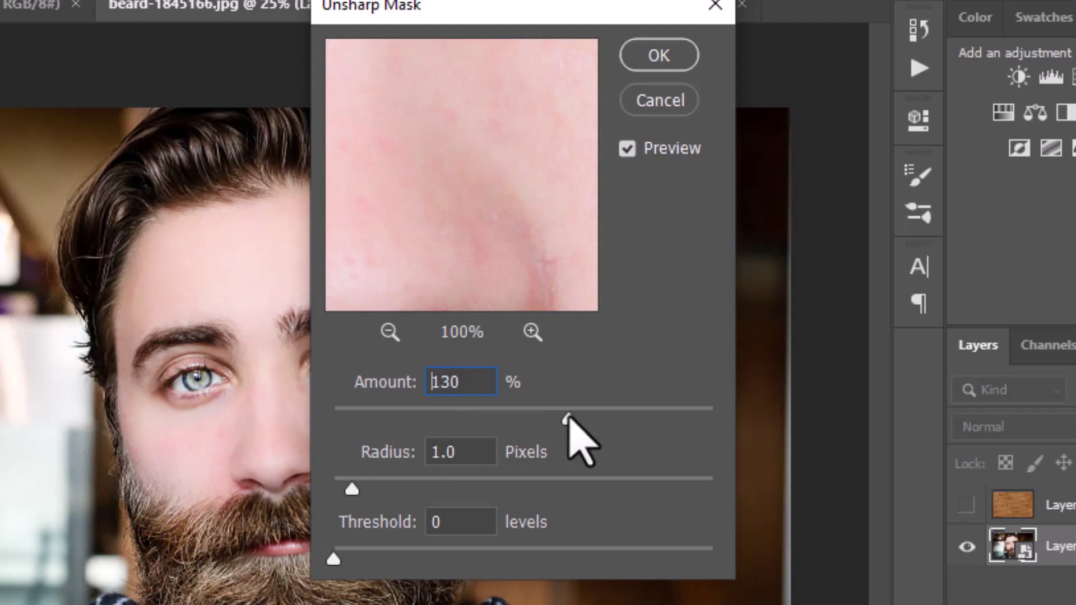
{"action": "left_click_drag", "start_coordinate": [566, 418], "coordinate": [585, 418]}
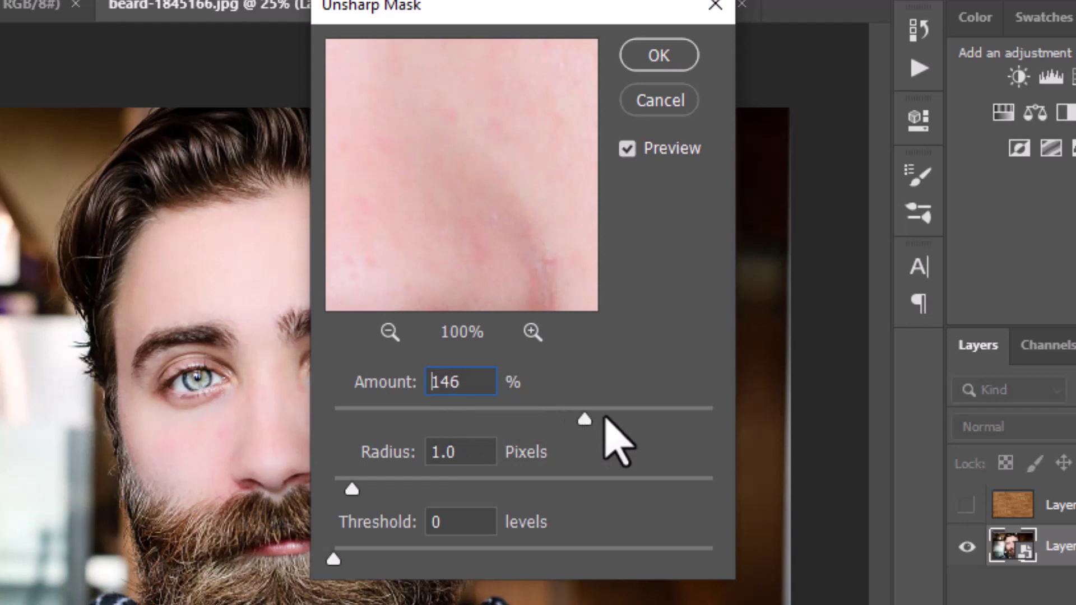
{"action": "double_click", "coordinate": [472, 386]}
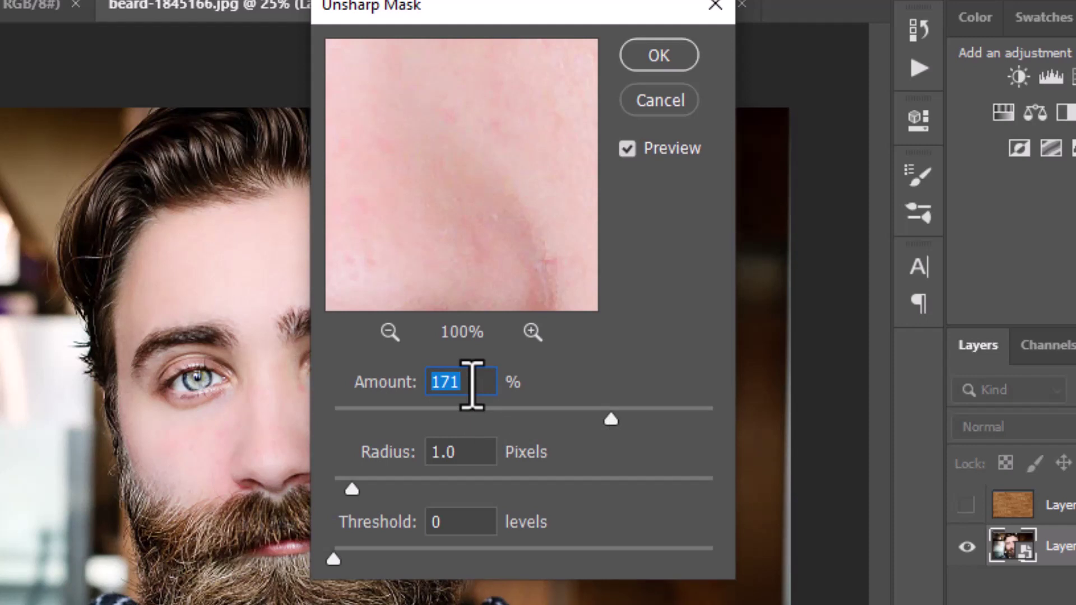
{"action": "type", "text": "150"}
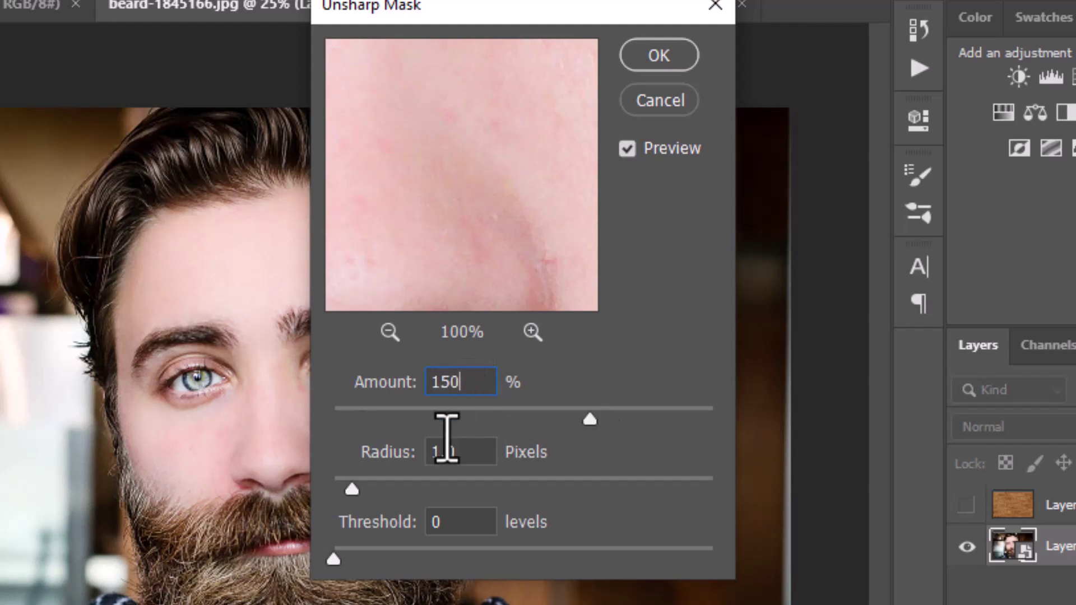
{"action": "left_click_drag", "start_coordinate": [458, 447], "coordinate": [398, 446]}
{"action": "type", "text": "3"}
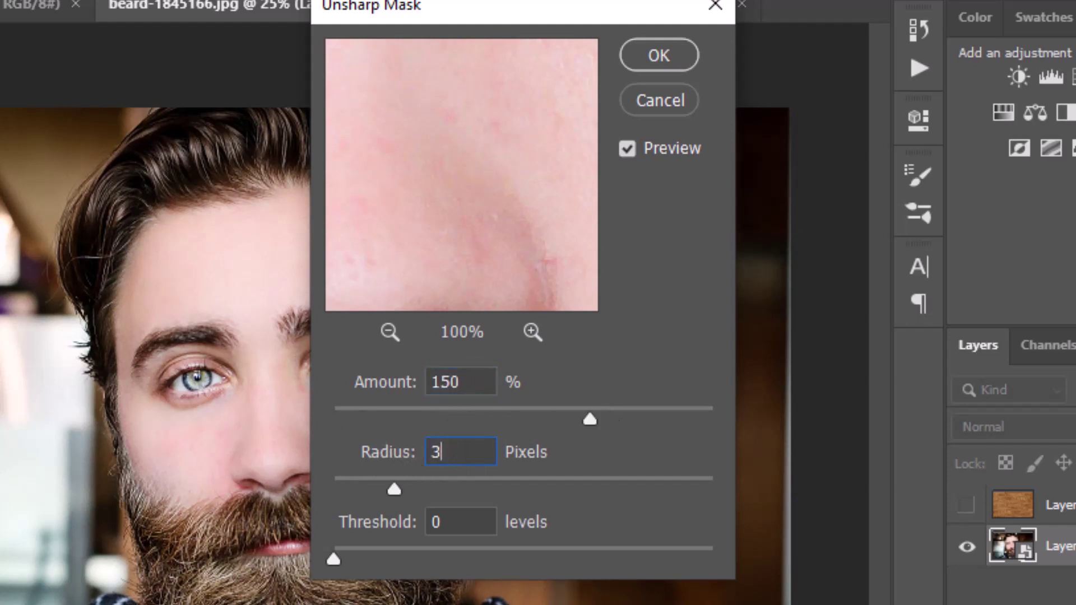
{"action": "double_click", "coordinate": [452, 519]}
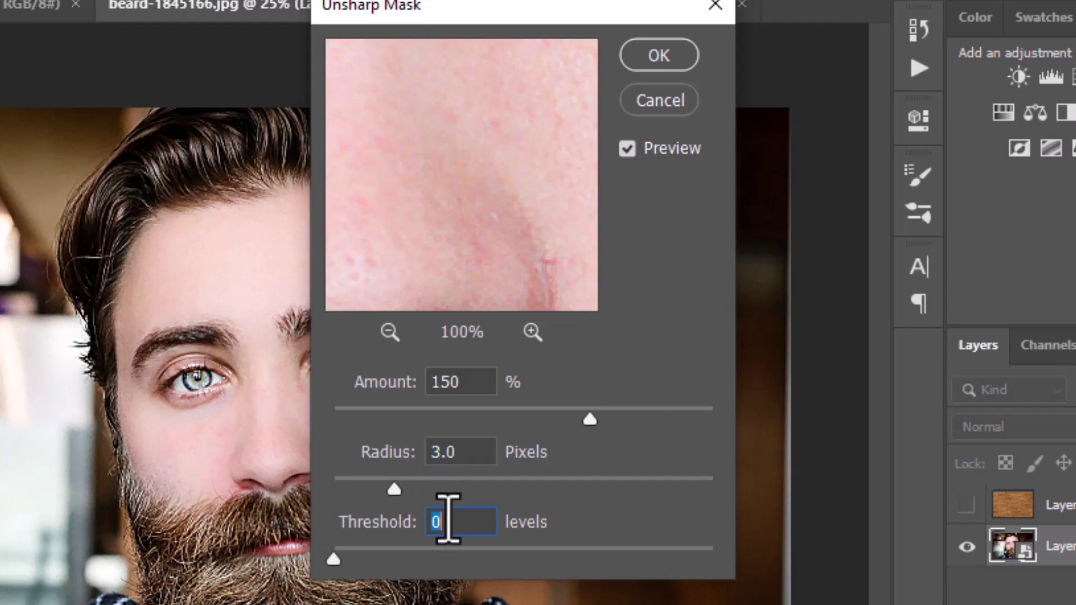
{"action": "left_click", "coordinate": [675, 58]}
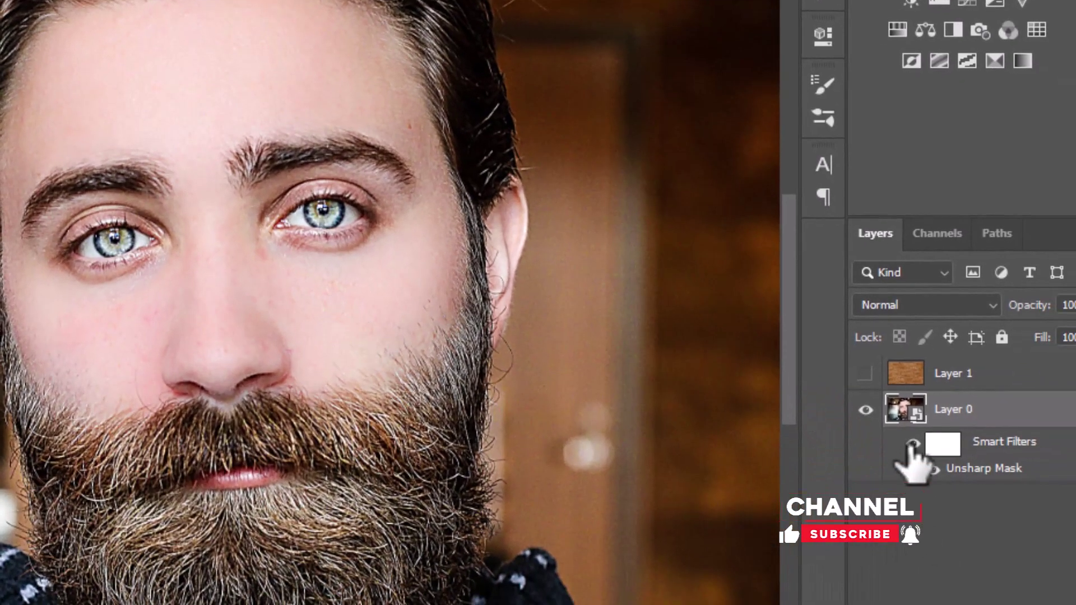
Toggle the smart filters to compare, then convert sharpened Layer 0 into a new smart object
{"action": "left_click", "coordinate": [913, 443]}
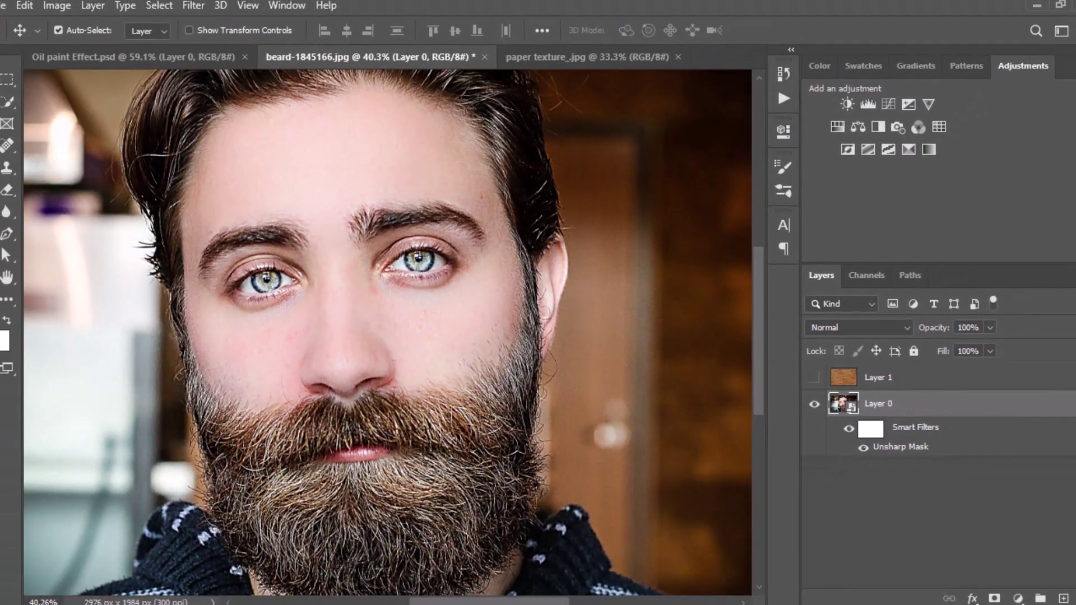
{"action": "left_click", "coordinate": [978, 401]}
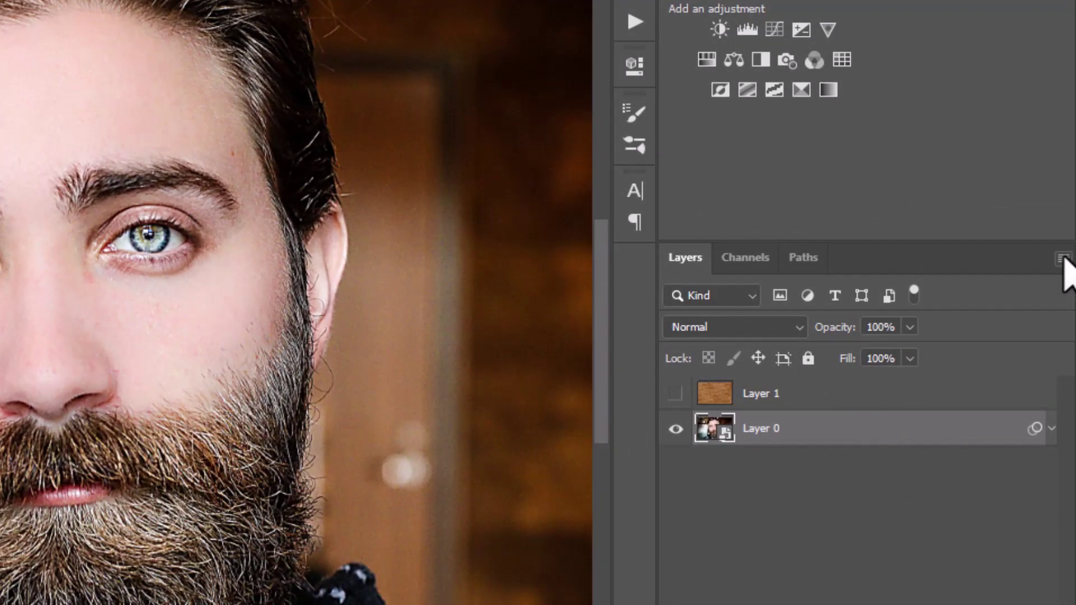
{"action": "left_click", "coordinate": [1063, 259]}
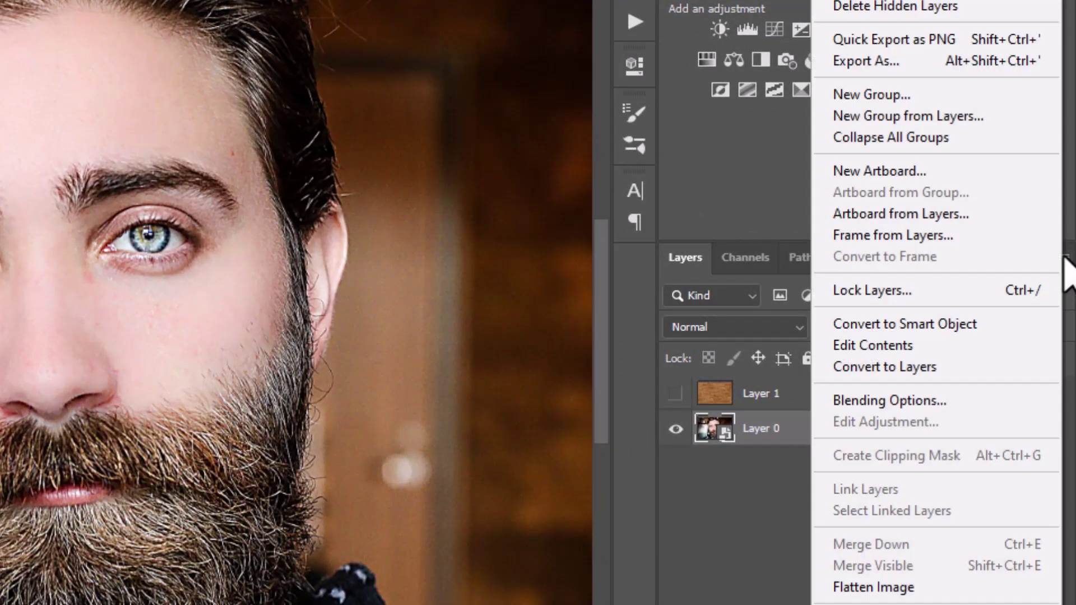
{"action": "left_click", "coordinate": [902, 325]}
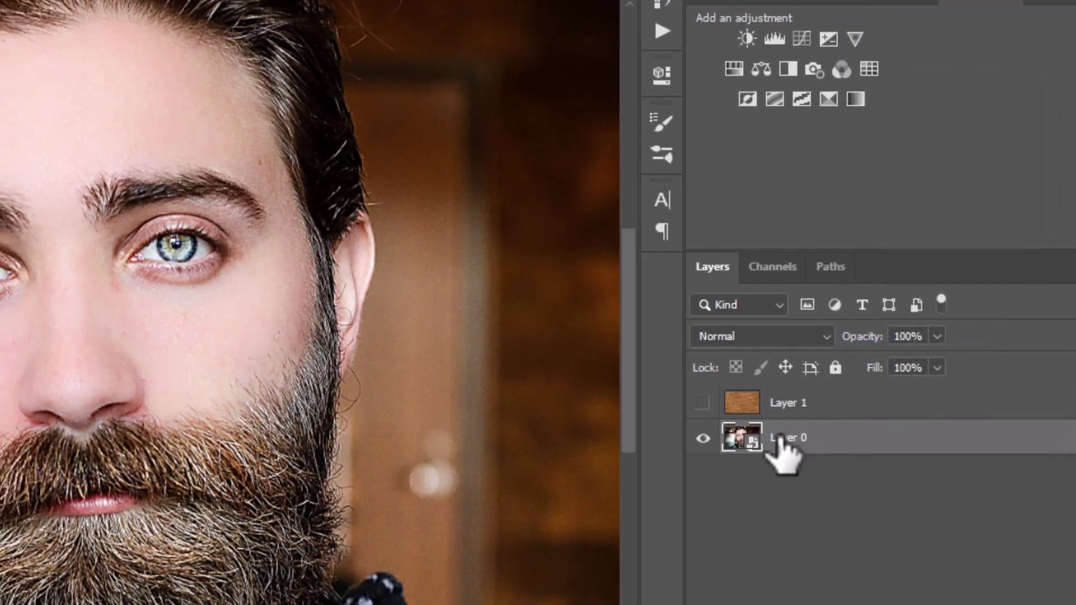
{"action": "left_click", "coordinate": [190, 14]}
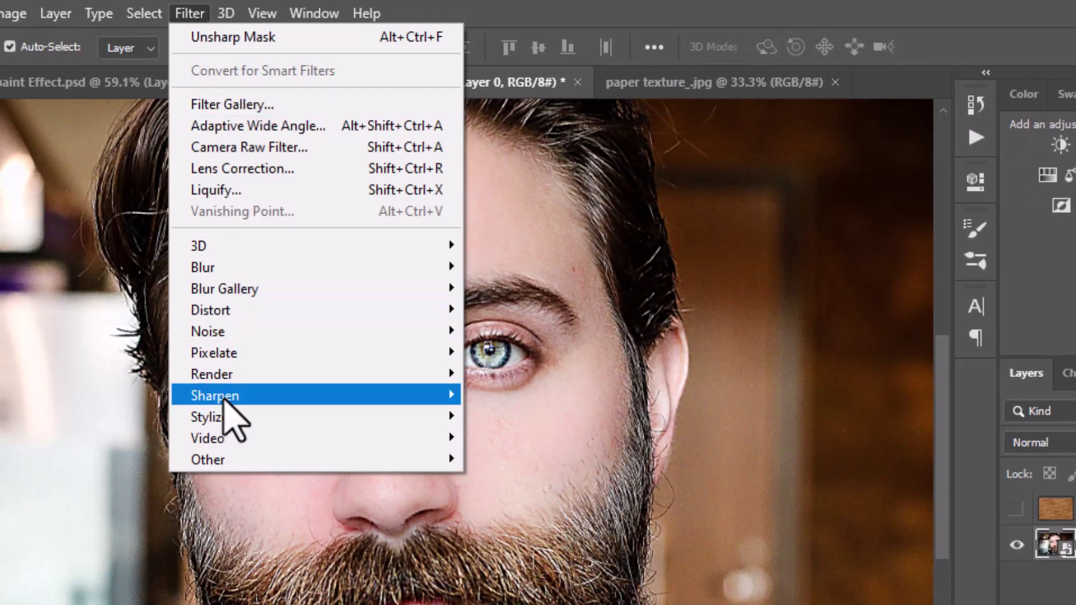
{"action": "mouse_move", "coordinate": [210, 417]}
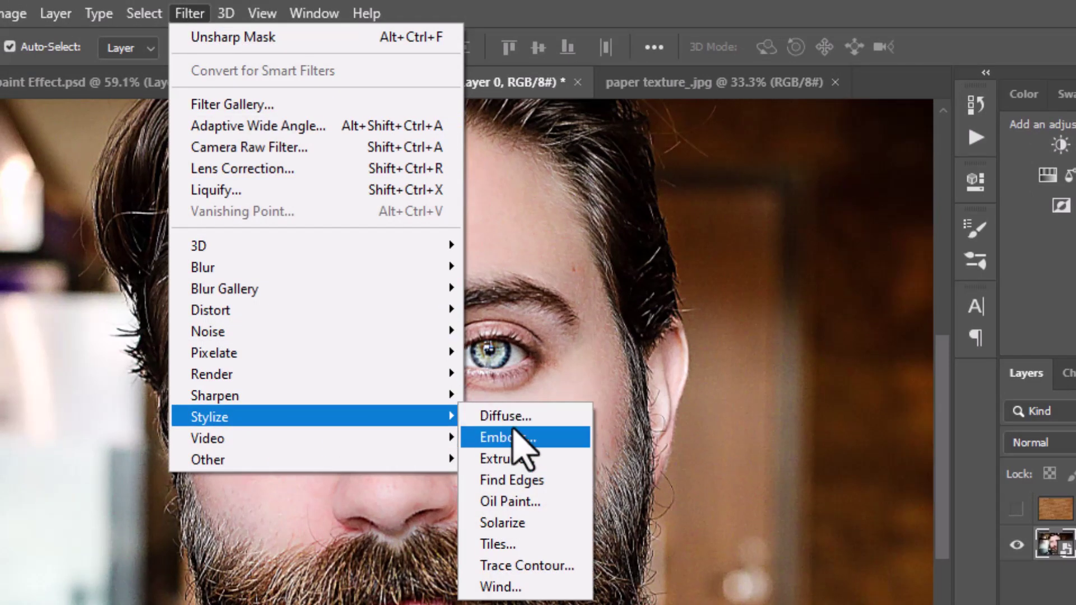
In Oil Paint, set Cleanliness and Scale to maximum and the lighting Angle to 121
{"action": "left_click", "coordinate": [513, 502]}
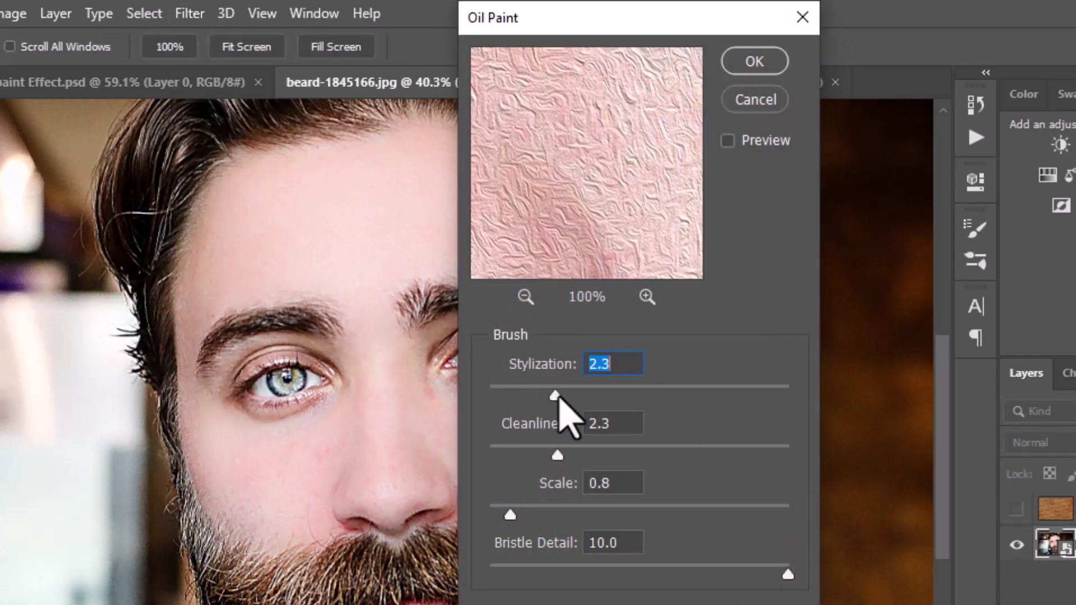
{"action": "left_click_drag", "start_coordinate": [562, 462], "coordinate": [798, 461]}
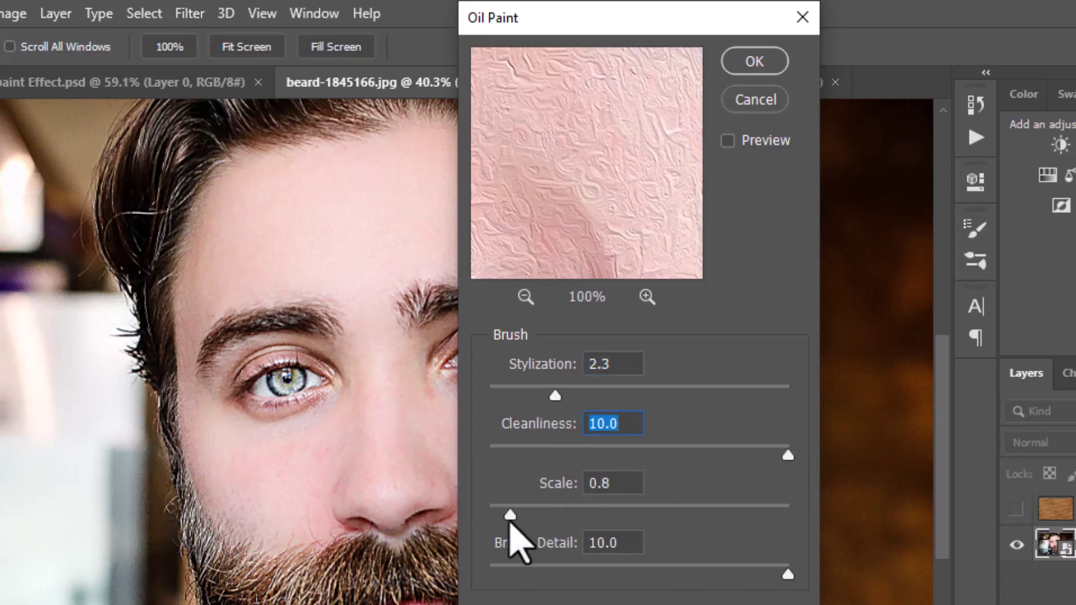
{"action": "left_click_drag", "start_coordinate": [517, 519], "coordinate": [807, 521]}
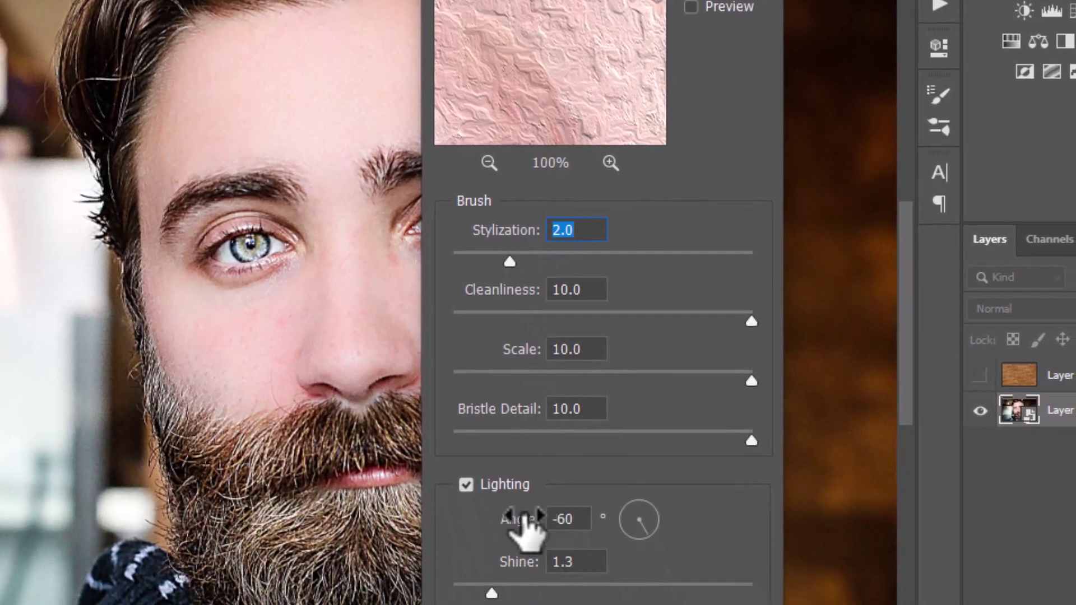
{"action": "left_click", "coordinate": [581, 519]}
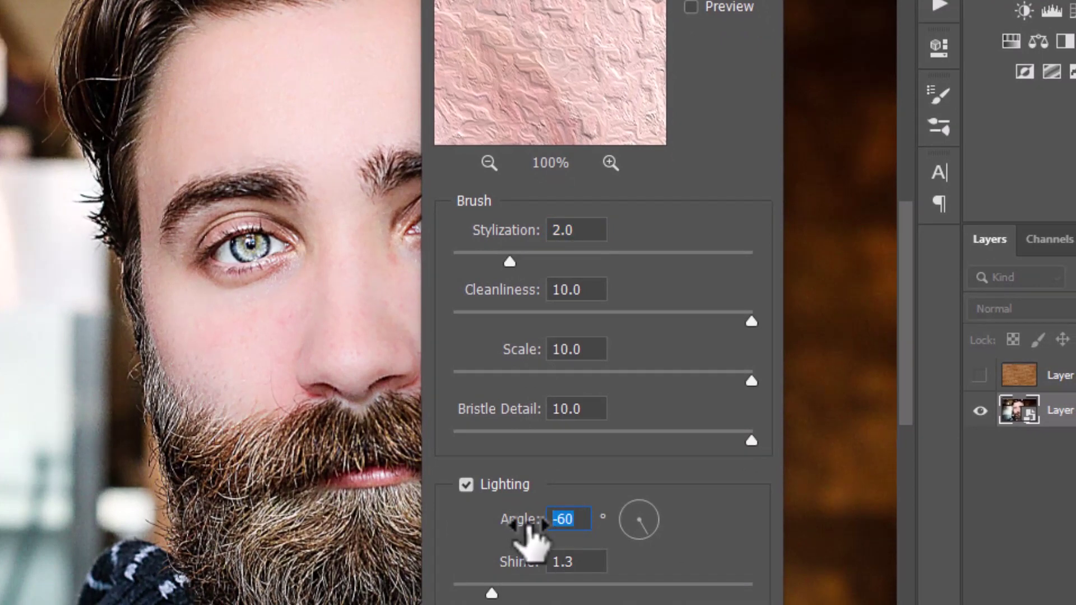
{"action": "type", "text": "121"}
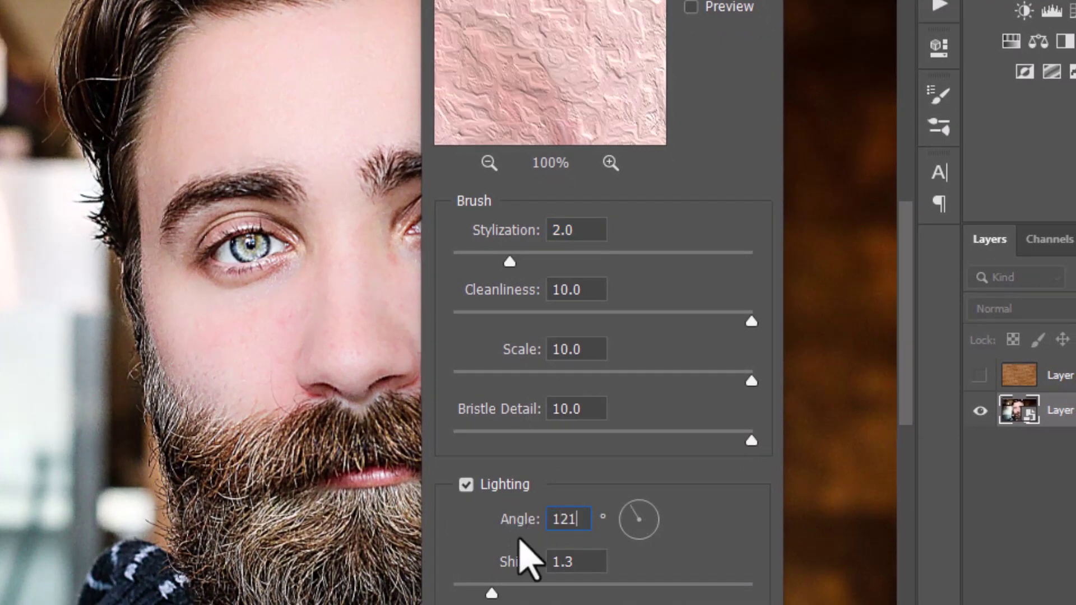
Set Oil Paint Shine to 2.0 and Stylization to 1.5, and apply the effect
{"action": "left_click", "coordinate": [574, 560]}
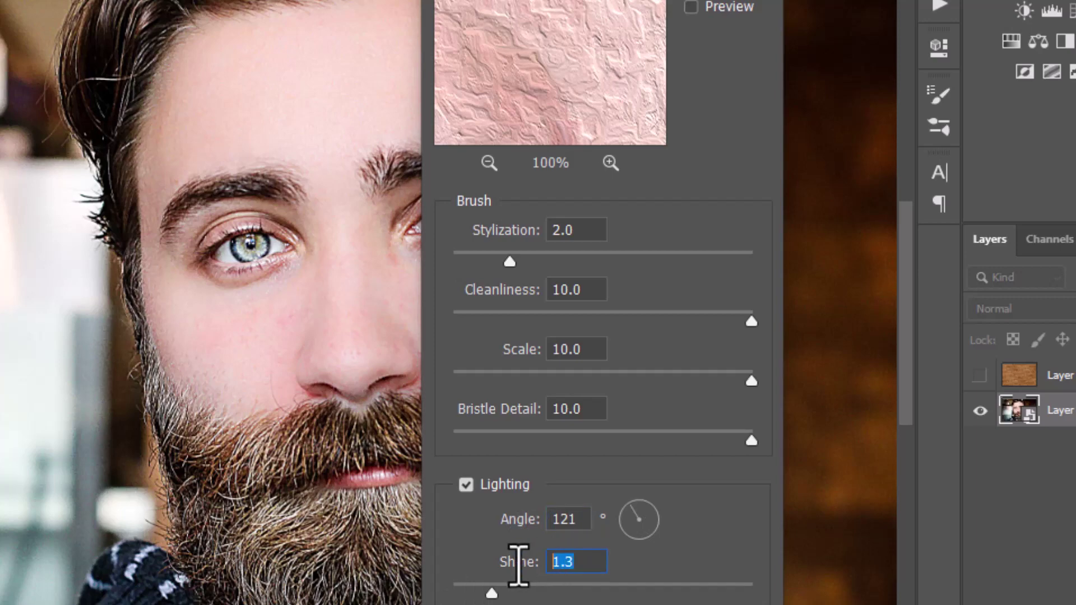
{"action": "type", "text": "0.2"}
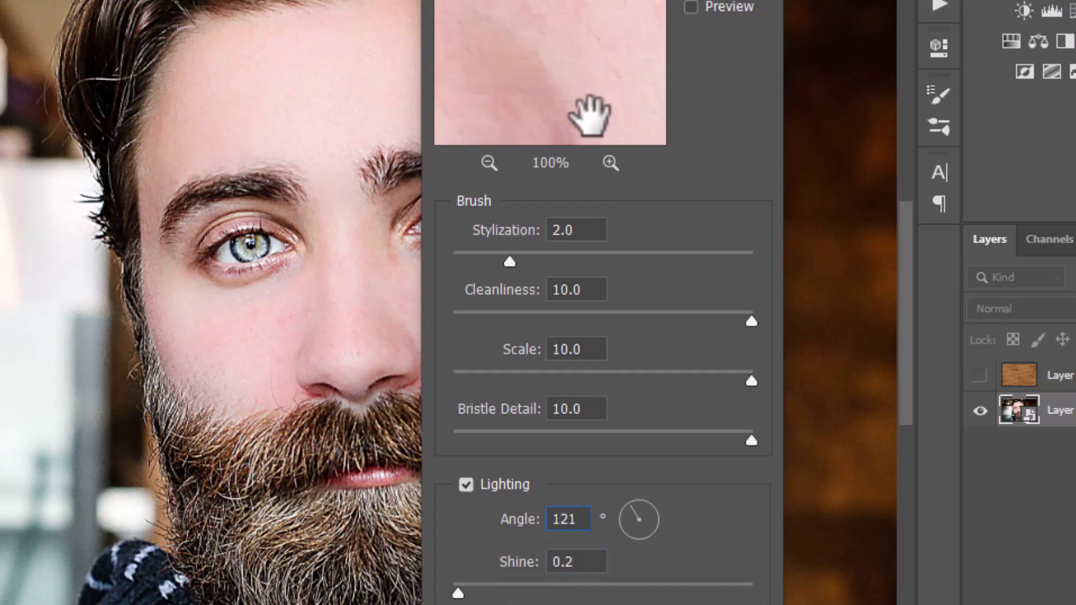
{"action": "left_click", "coordinate": [552, 569]}
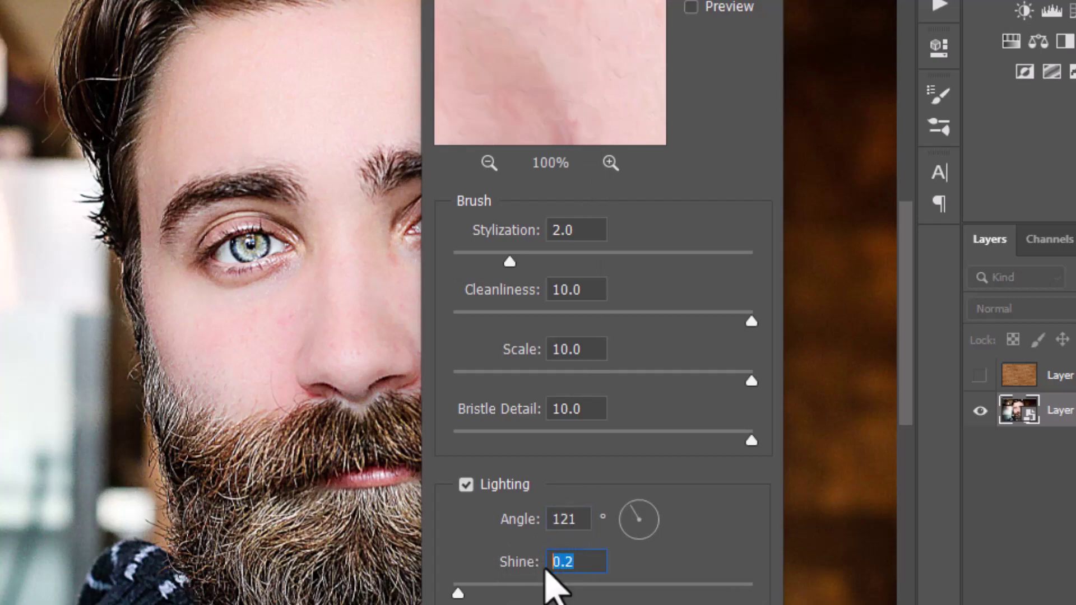
{"action": "type", "text": "2"}
{"action": "left_click", "coordinate": [582, 526]}
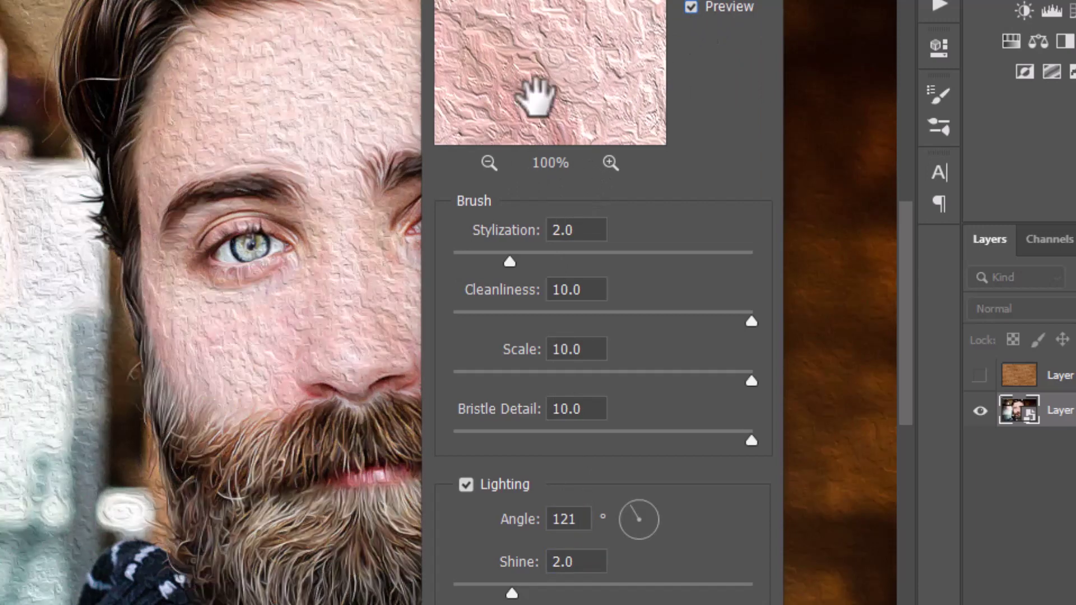
{"action": "left_click_drag", "start_coordinate": [510, 262], "coordinate": [488, 262]}
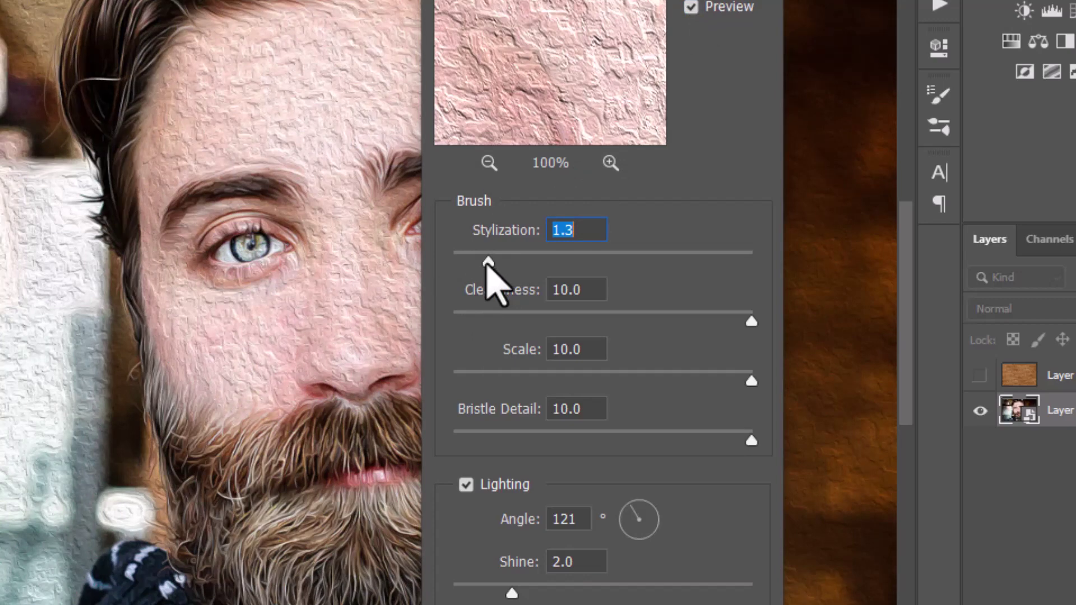
{"action": "left_click_drag", "start_coordinate": [492, 258], "coordinate": [495, 260]}
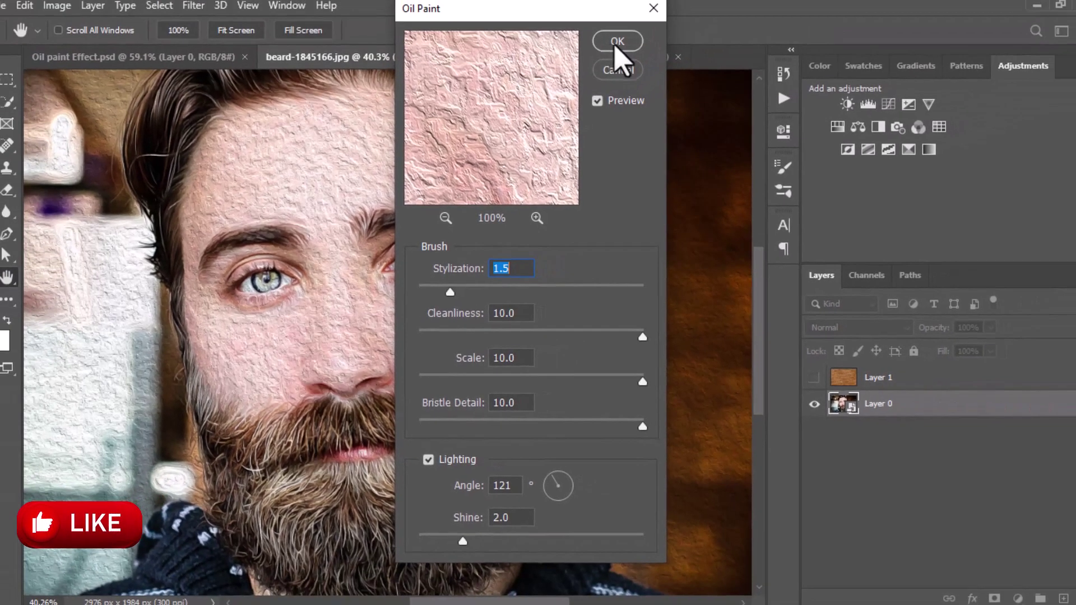
{"action": "left_click", "coordinate": [617, 41]}
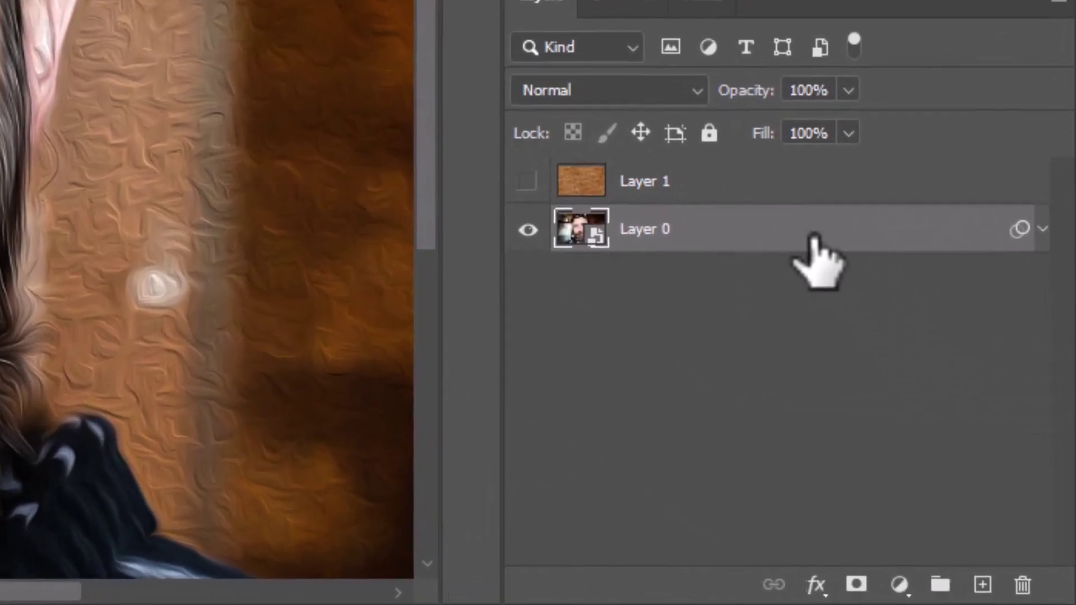
Duplicate Layer 0 and mask the copy with the image's RGB luminosity selection
{"action": "left_click_drag", "start_coordinate": [944, 408], "coordinate": [1020, 561]}
{"action": "left_click_drag", "start_coordinate": [978, 529], "coordinate": [981, 581]}
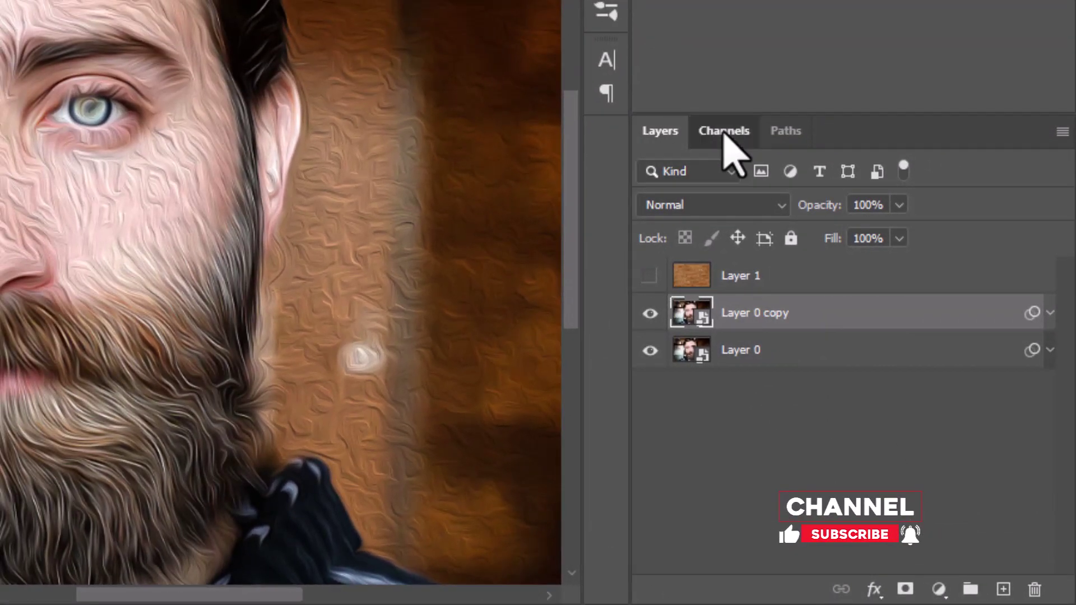
{"action": "left_click", "coordinate": [723, 133]}
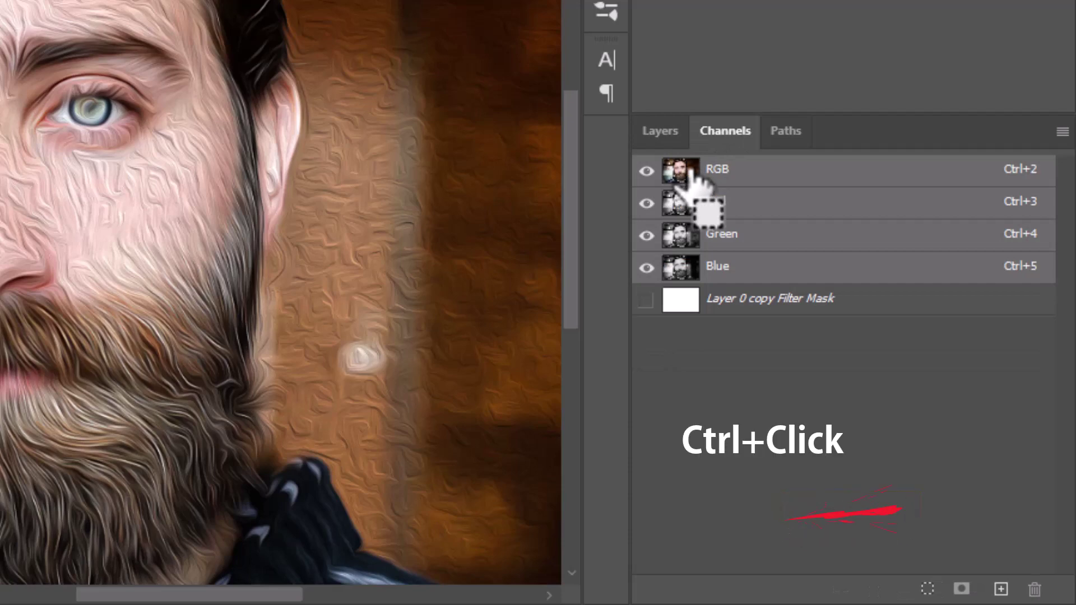
{"action": "left_click", "coordinate": [690, 170], "text": "ctrl"}
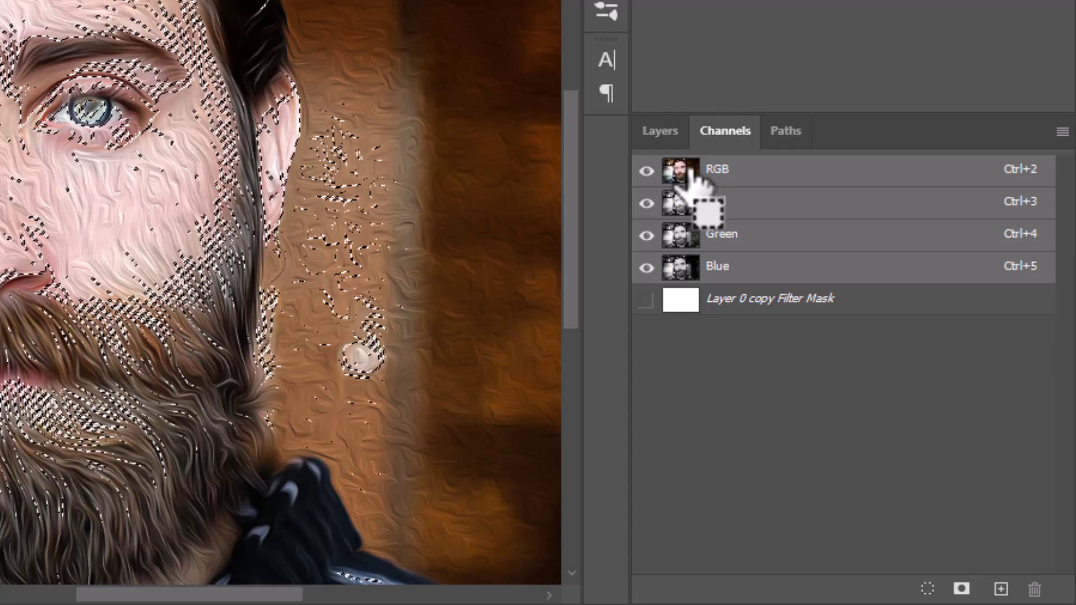
{"action": "left_click", "coordinate": [656, 132]}
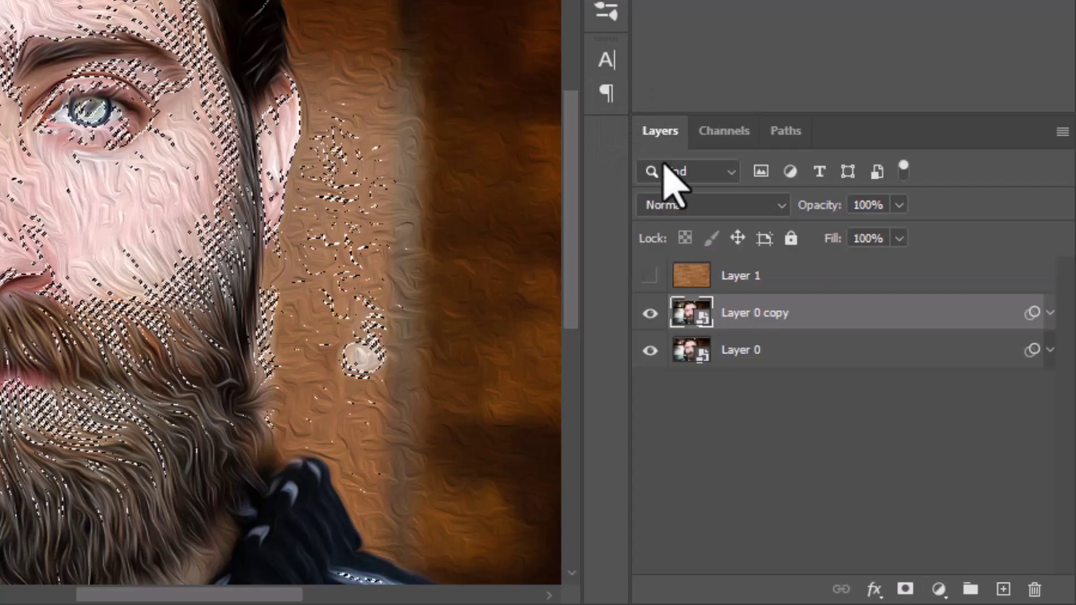
{"action": "left_click", "coordinate": [905, 589]}
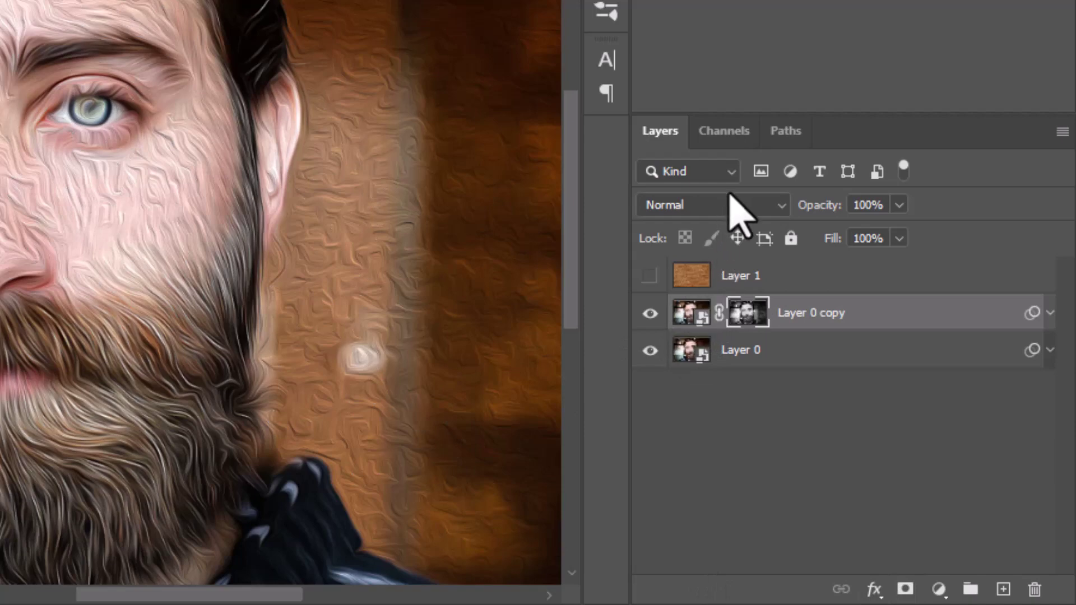
Set Layer 0 copy to Hard Light blend mode at 50% opacity
{"action": "left_click", "coordinate": [738, 220]}
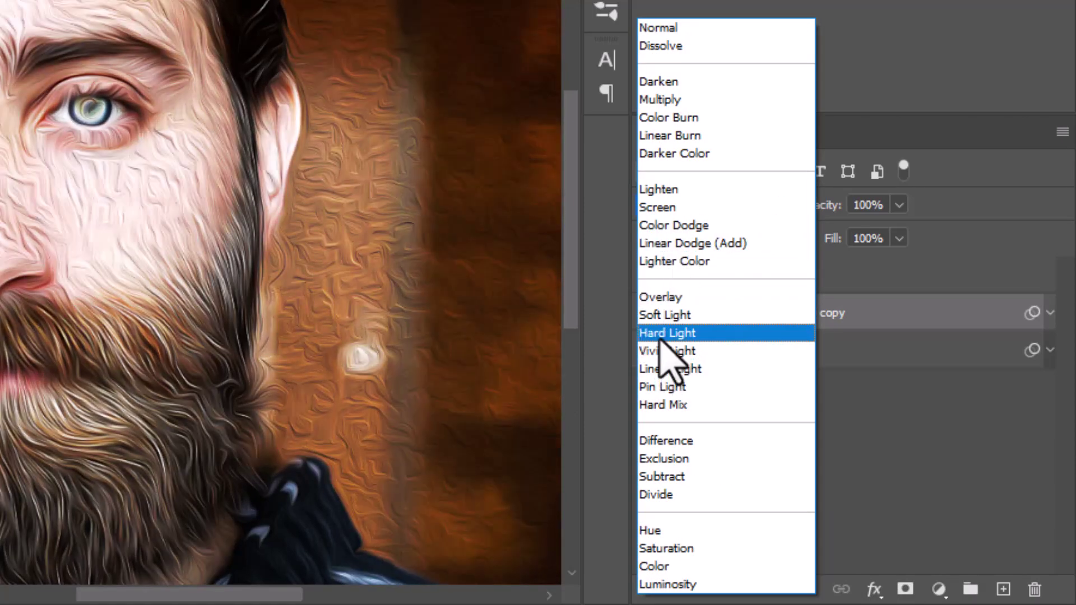
{"action": "left_click", "coordinate": [657, 335]}
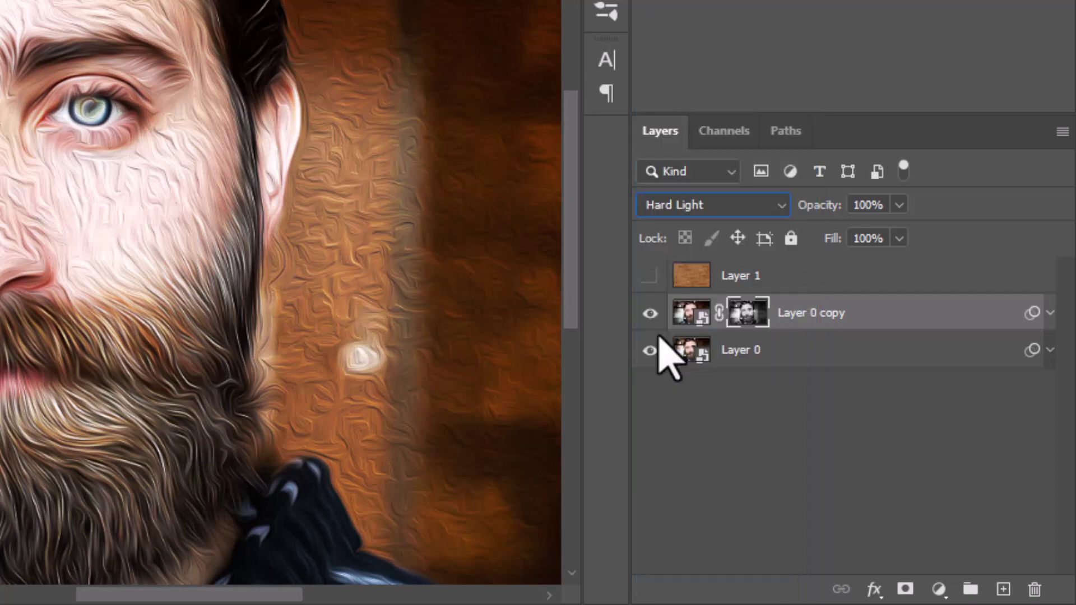
{"action": "left_click", "coordinate": [898, 205]}
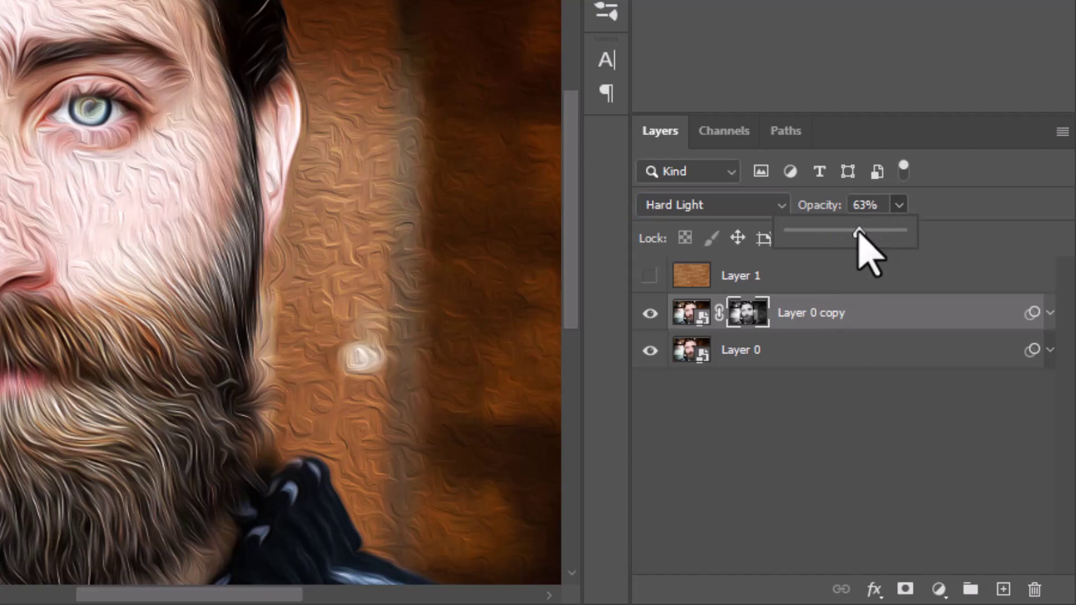
{"action": "left_click", "coordinate": [871, 205]}
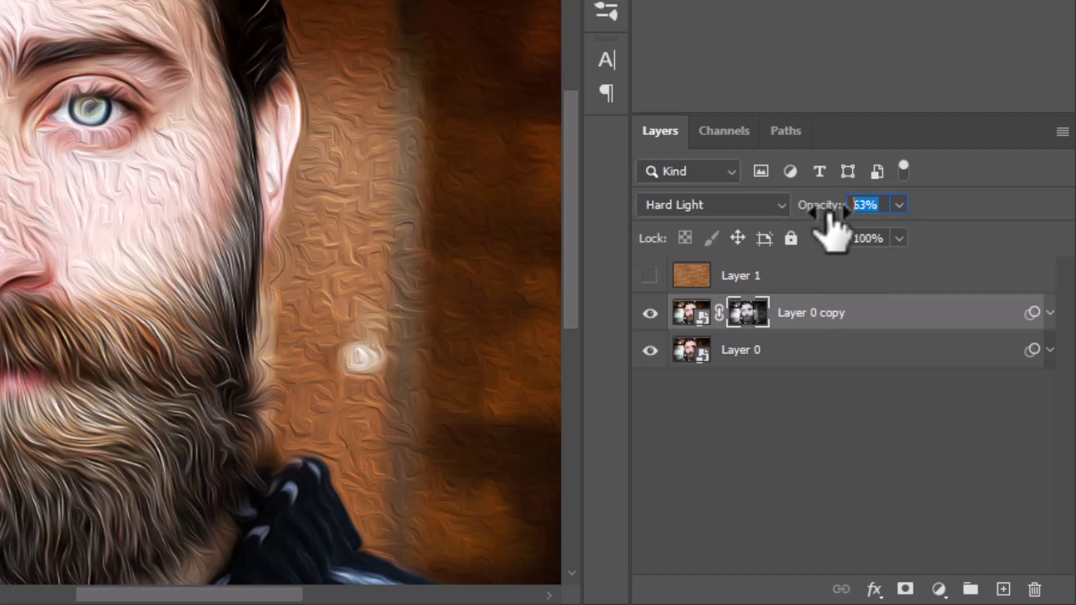
{"action": "type", "text": "50"}
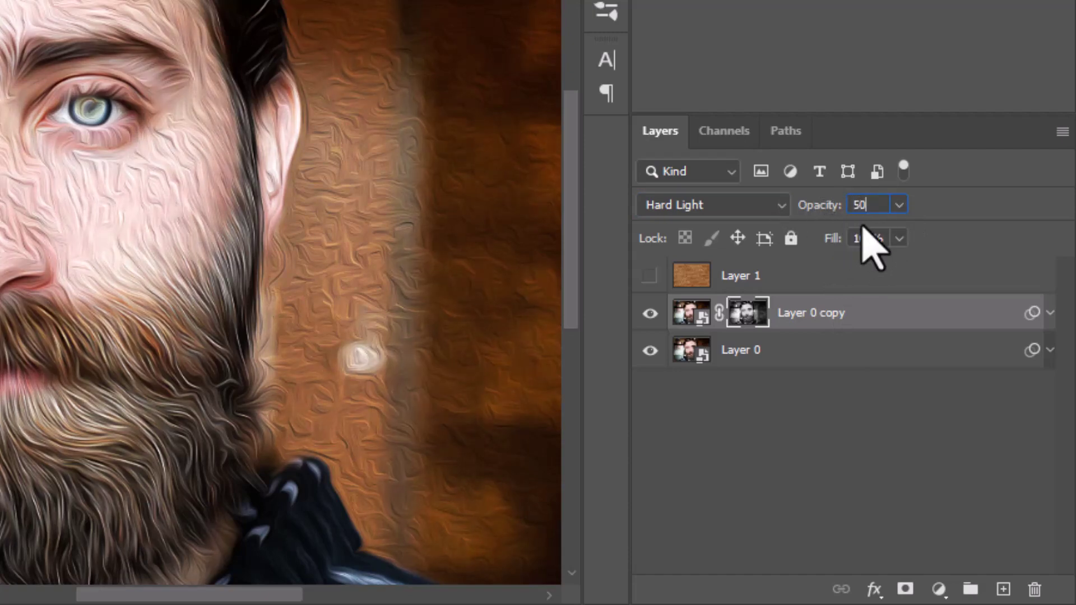
{"action": "key", "text": "Return"}
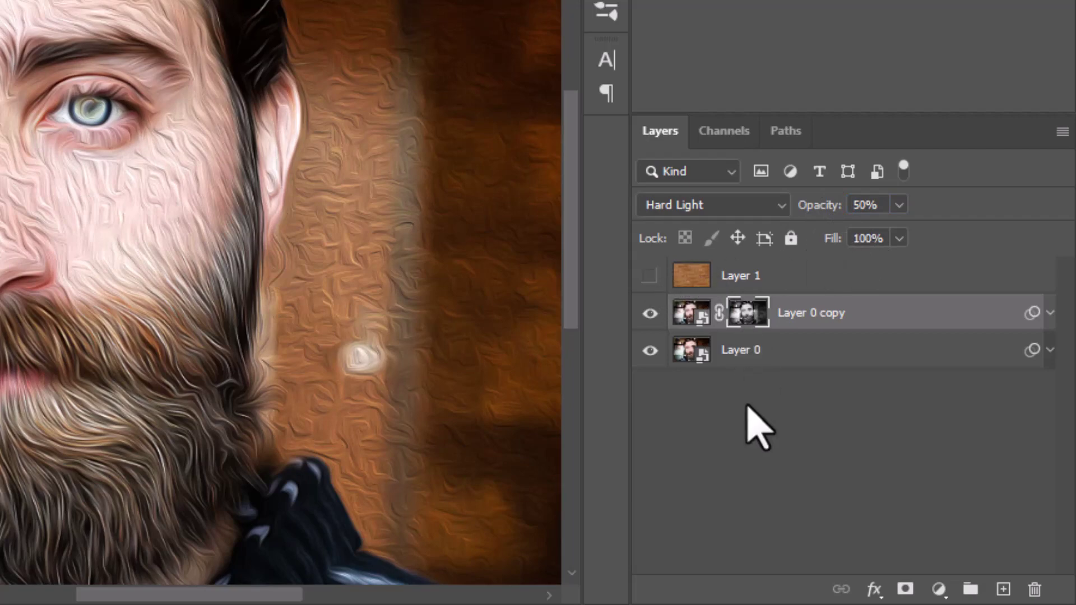
{"action": "left_click", "coordinate": [755, 427]}
Combine Layer 0 and Layer 0 copy into a single smart object
{"action": "left_click", "coordinate": [792, 353]}
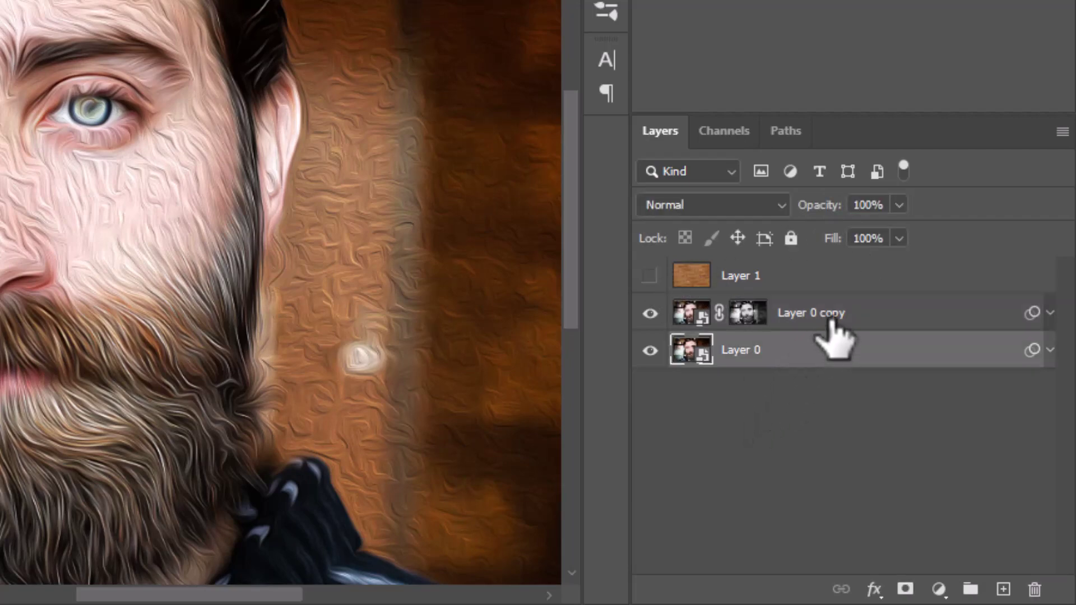
{"action": "left_click", "coordinate": [831, 321], "text": "shift"}
{"action": "left_click", "coordinate": [1062, 132]}
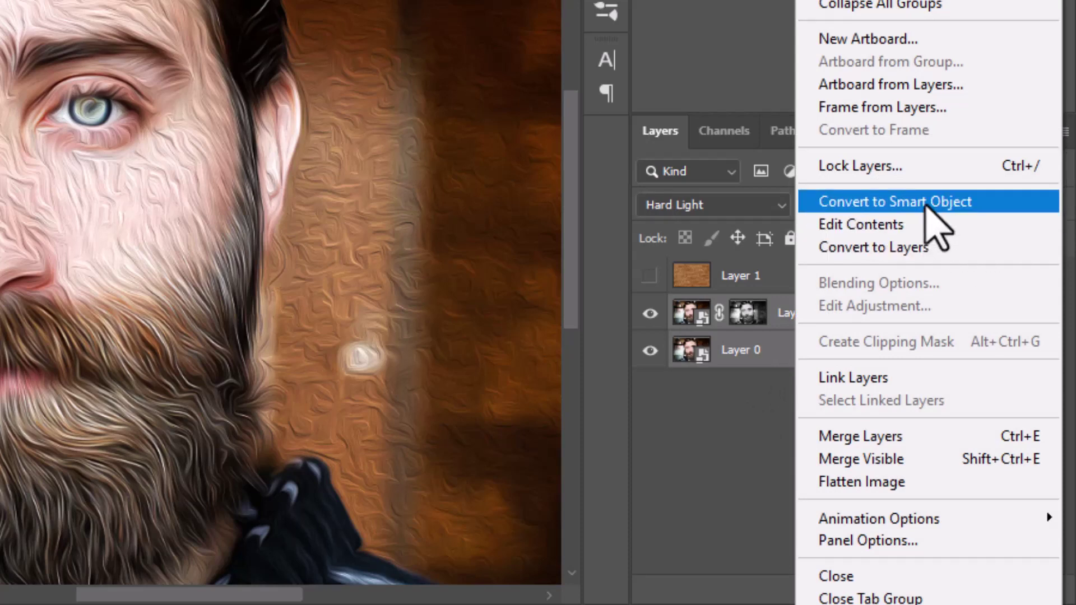
{"action": "left_click", "coordinate": [928, 203]}
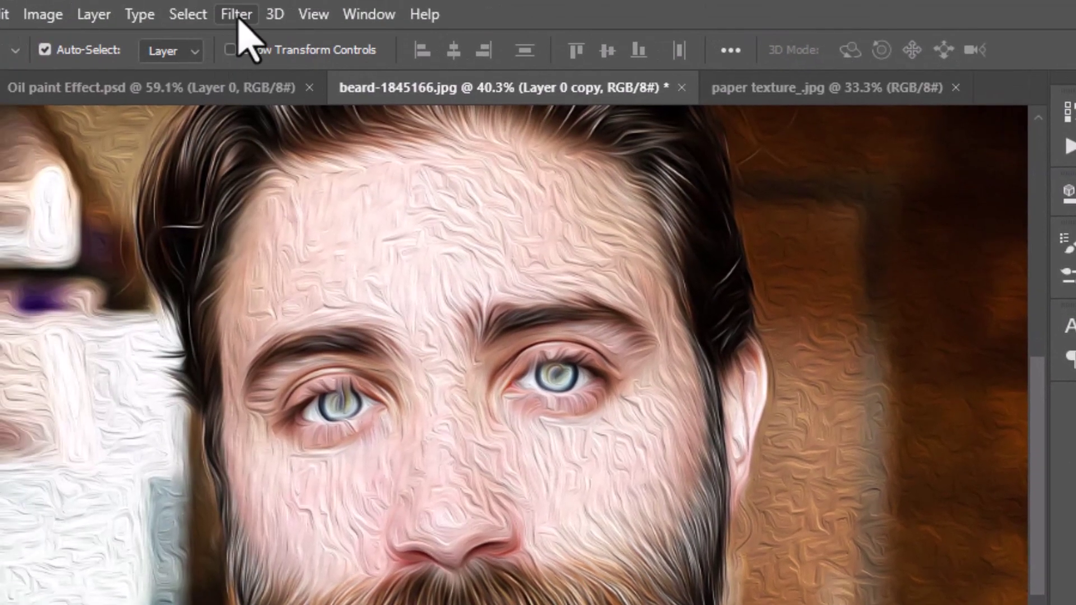
Apply Filter Gallery Poster Edges with thickness 10, intensity 0 and posterization 6
{"action": "left_click", "coordinate": [236, 14]}
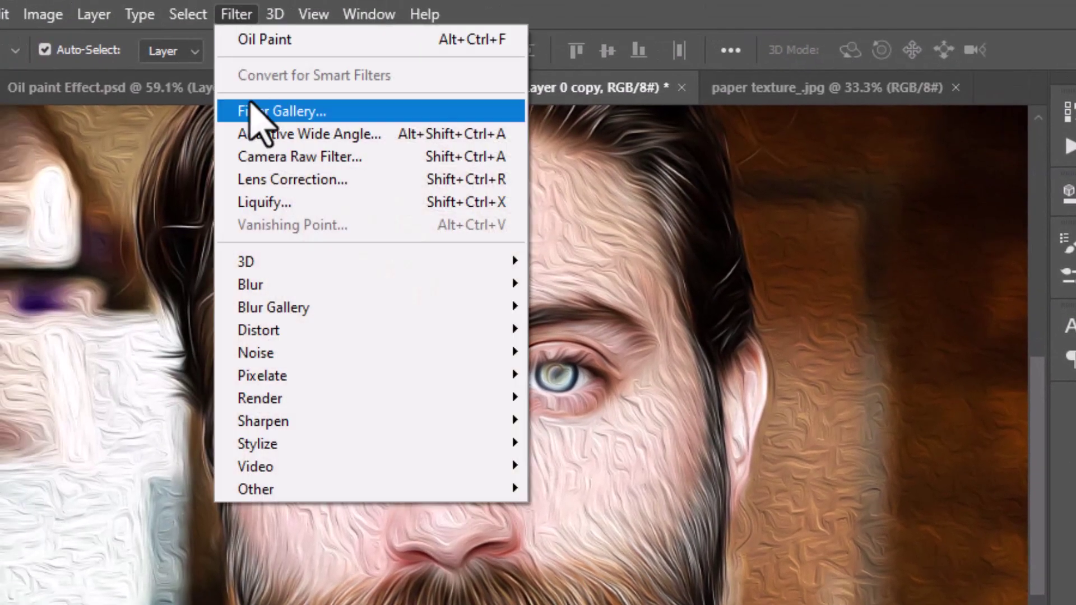
{"action": "left_click", "coordinate": [268, 112]}
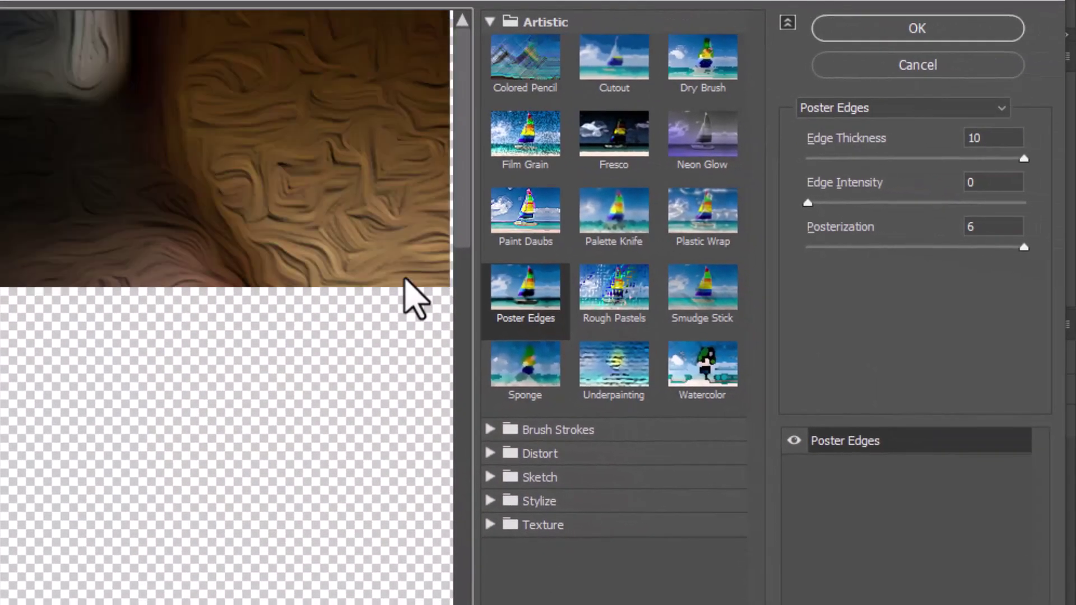
{"action": "left_click", "coordinate": [490, 22]}
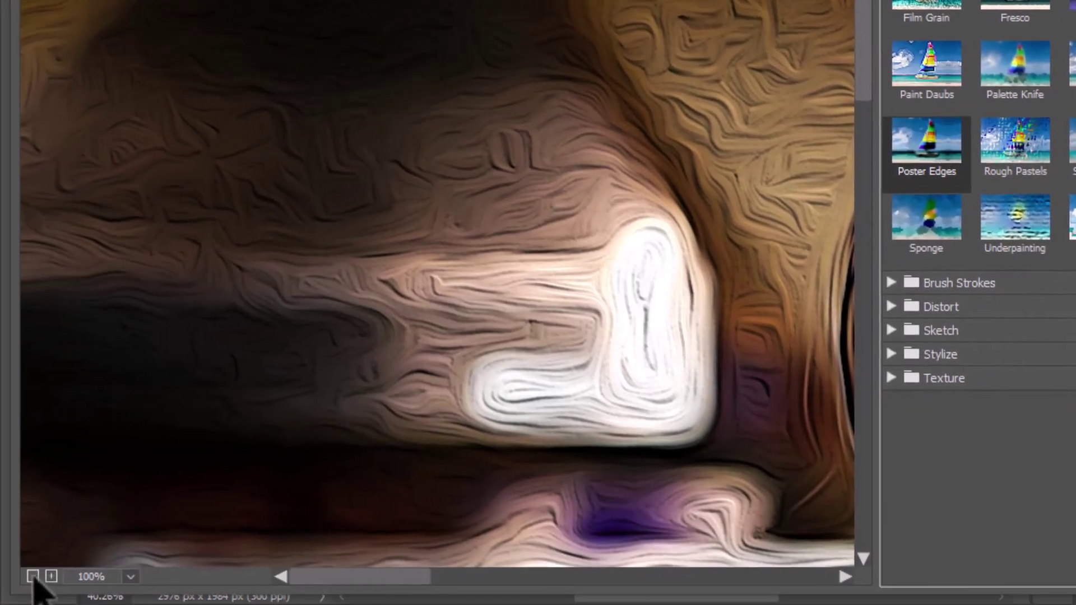
{"action": "left_click", "coordinate": [33, 577]}
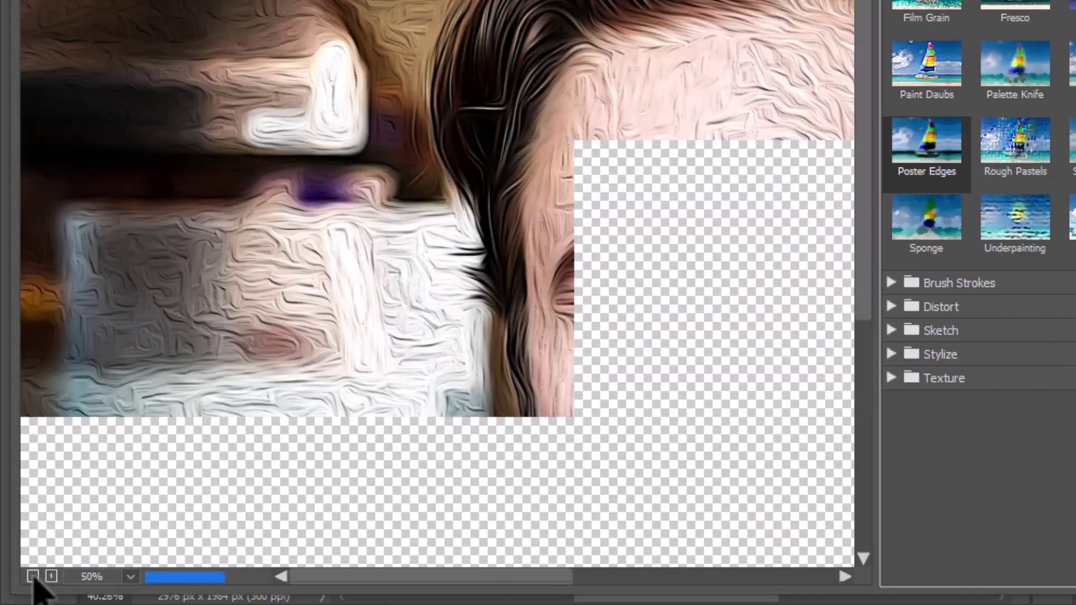
{"action": "left_click_drag", "start_coordinate": [636, 252], "coordinate": [330, 120]}
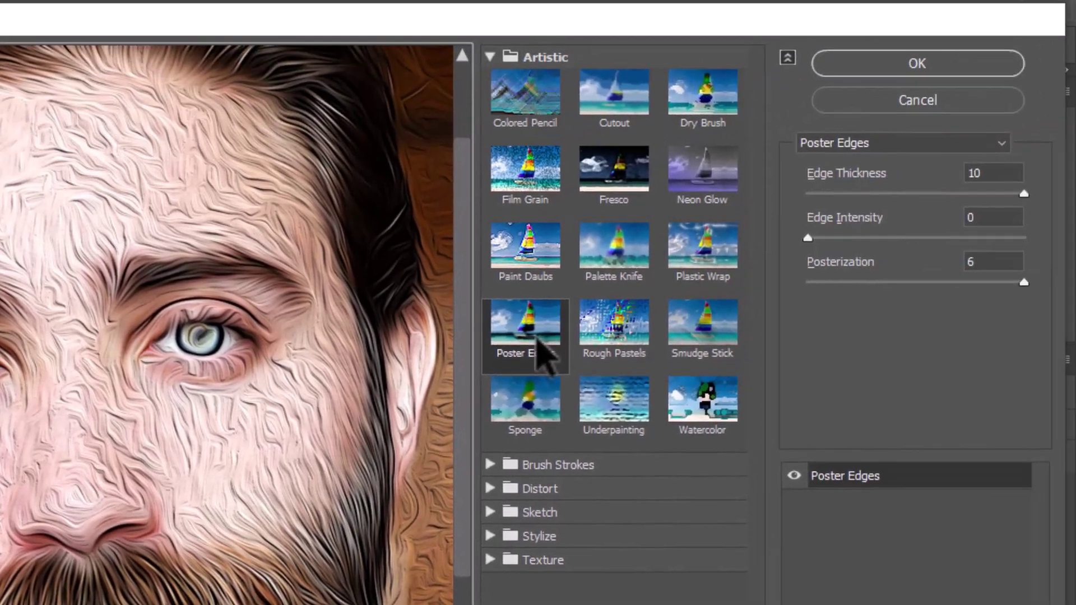
{"action": "left_click", "coordinate": [536, 340]}
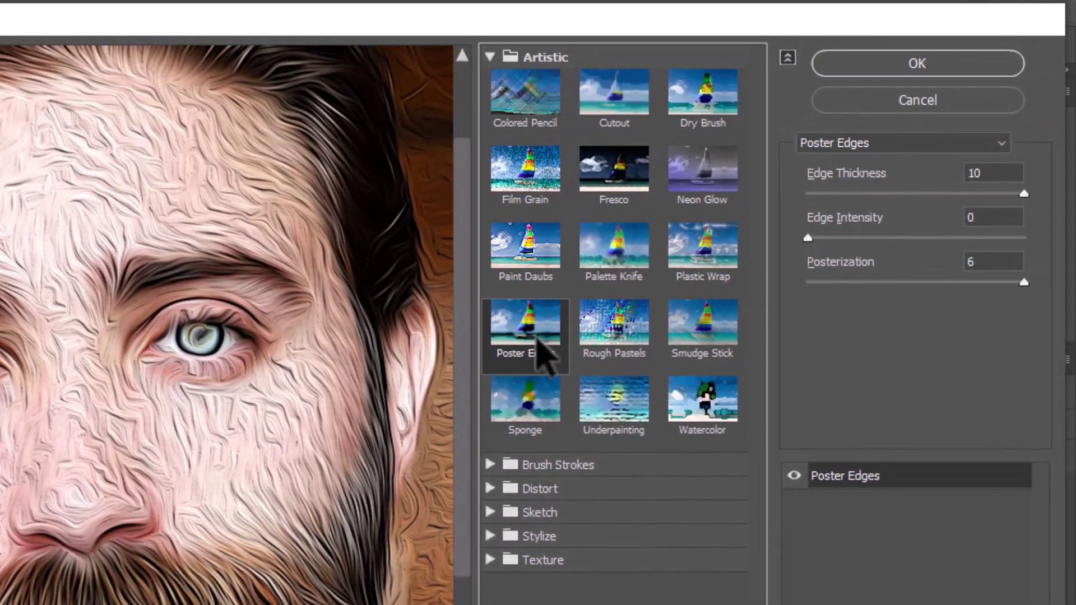
{"action": "left_click", "coordinate": [808, 240]}
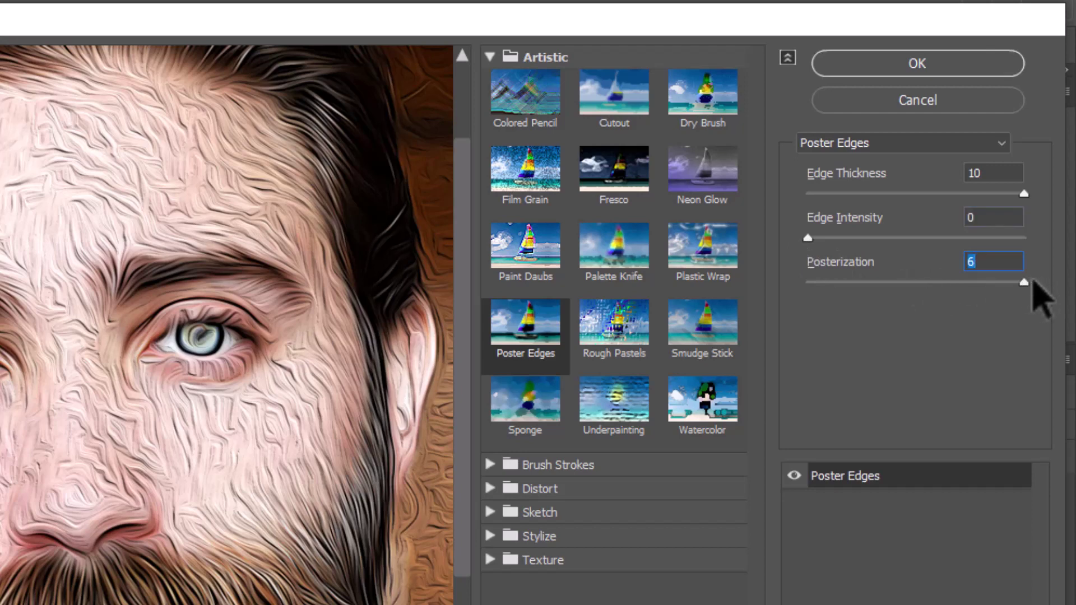
{"action": "left_click", "coordinate": [930, 63]}
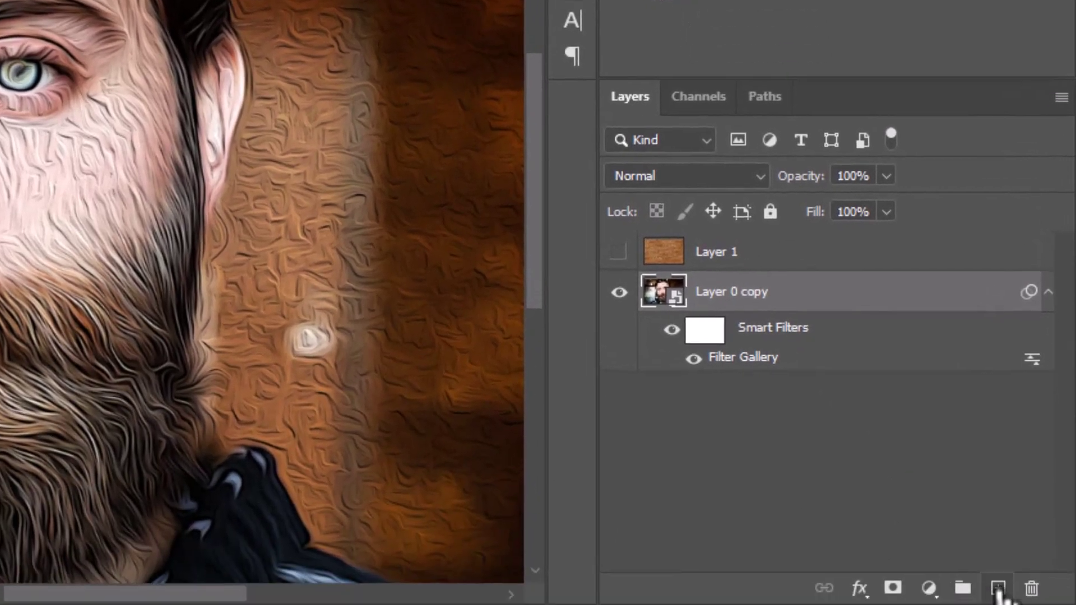
Add a new Layer 2 above the portrait and fill it with 50% Gray
{"action": "left_click", "coordinate": [998, 588]}
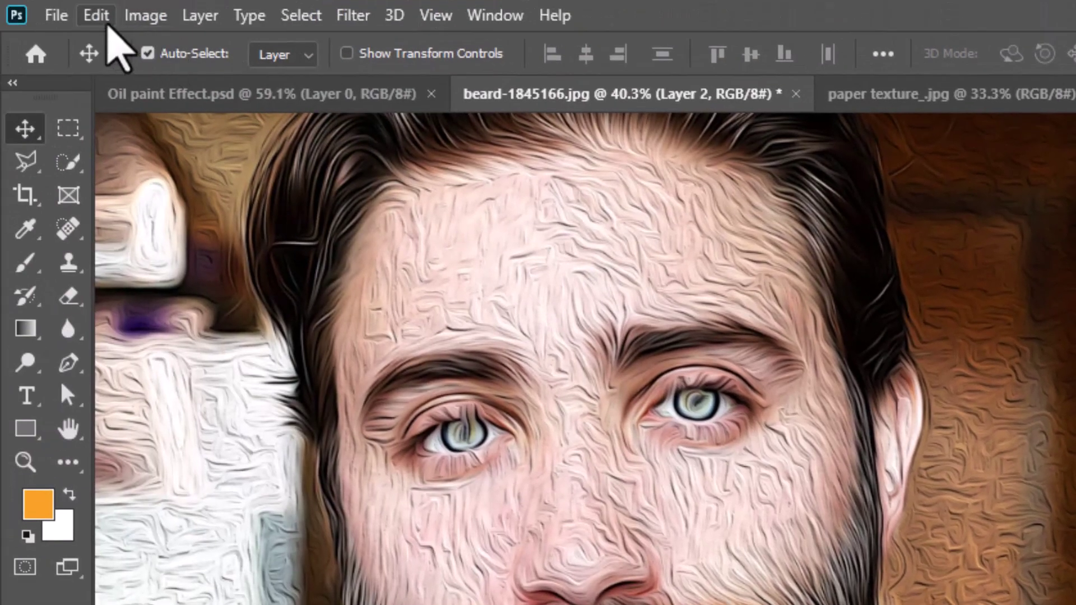
{"action": "left_click", "coordinate": [107, 23]}
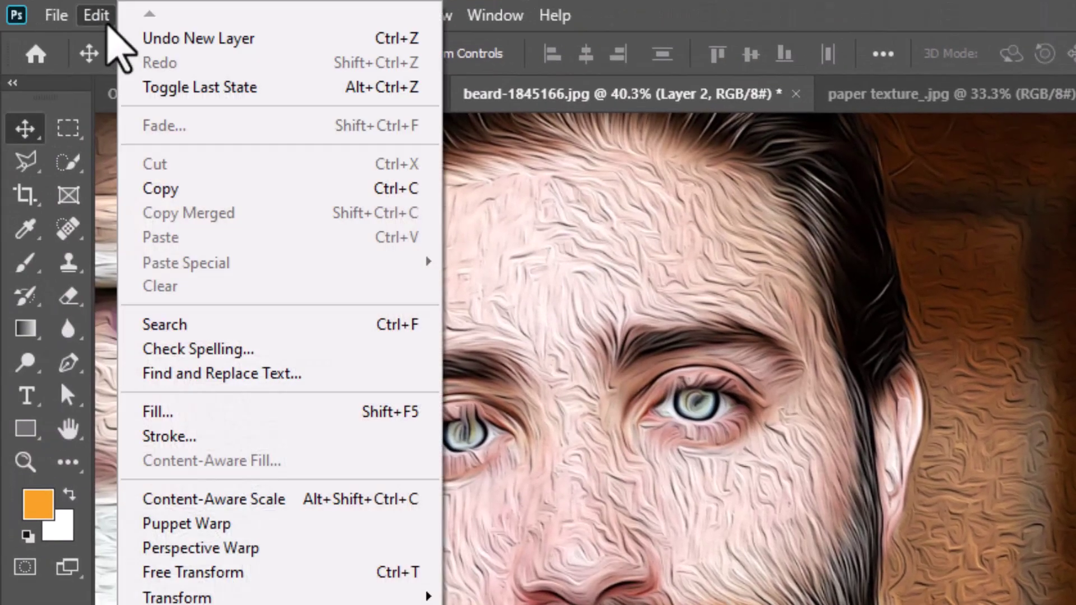
{"action": "left_click", "coordinate": [150, 413]}
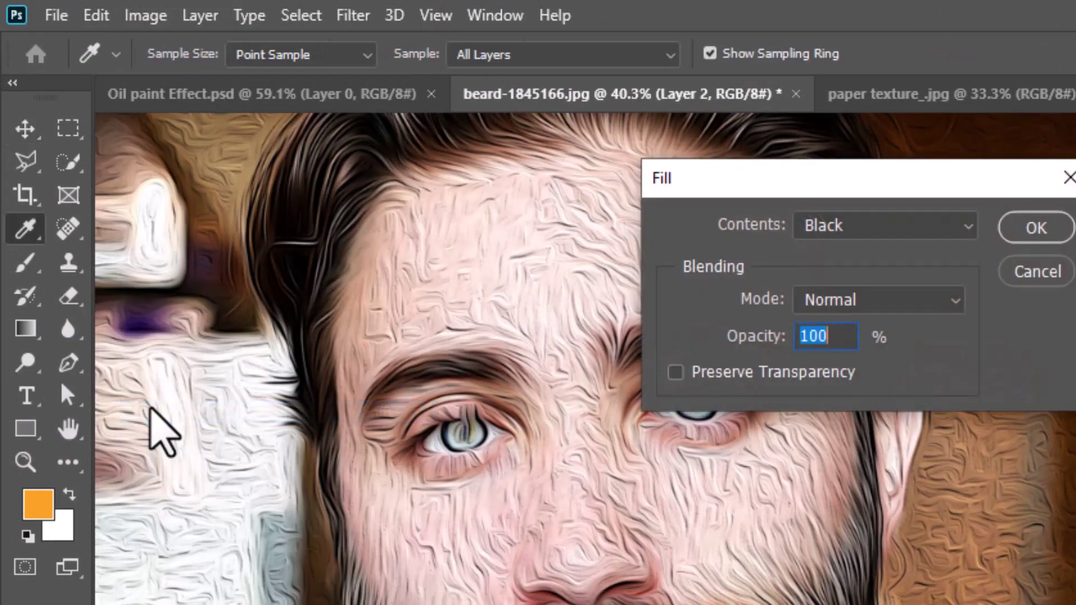
{"action": "left_click", "coordinate": [897, 224]}
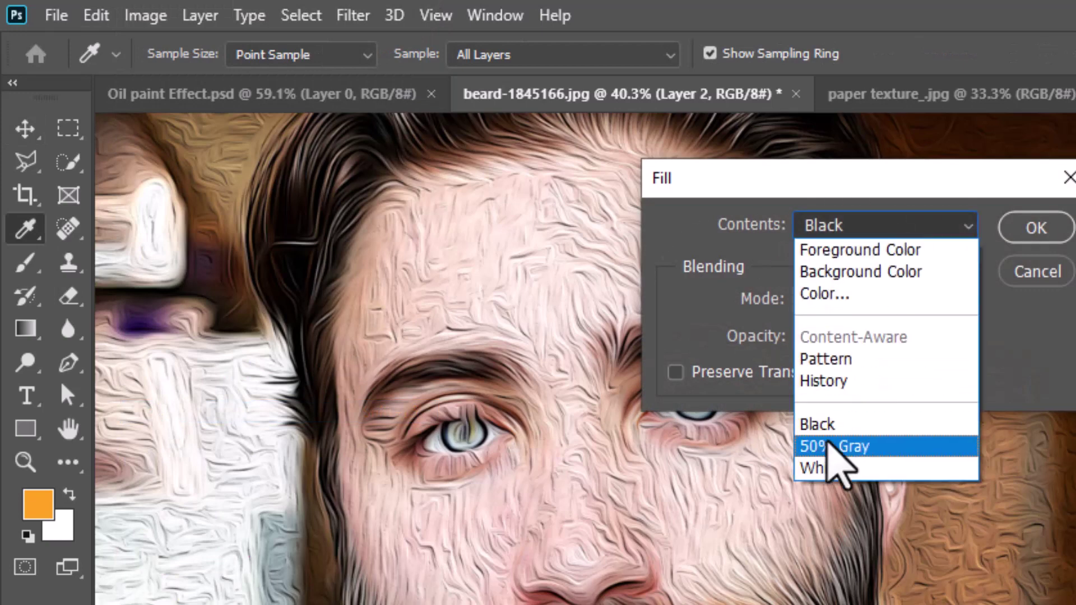
{"action": "left_click", "coordinate": [829, 447]}
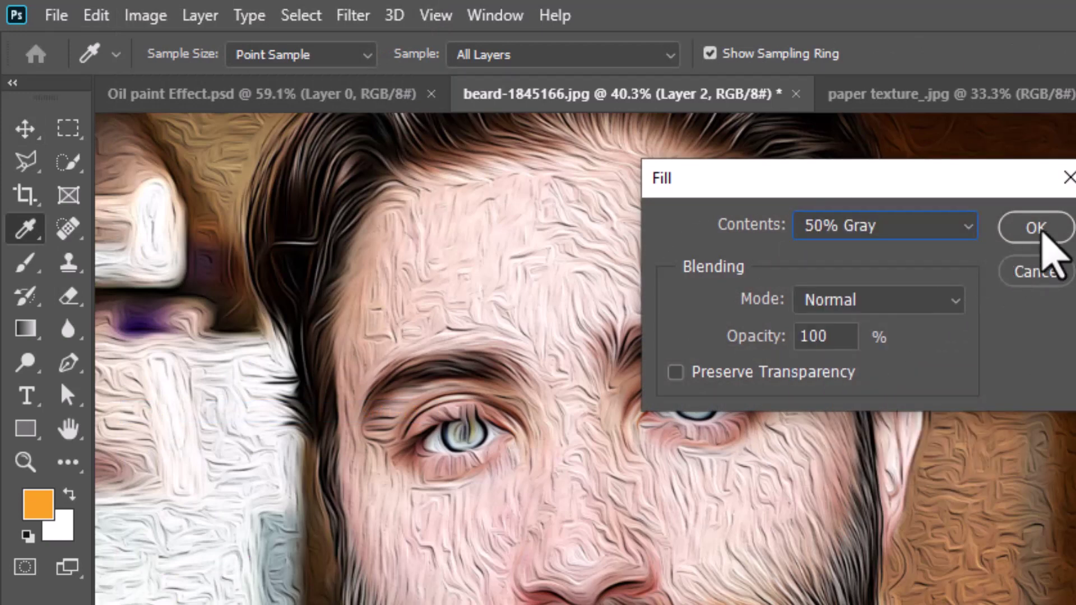
{"action": "left_click", "coordinate": [1037, 228]}
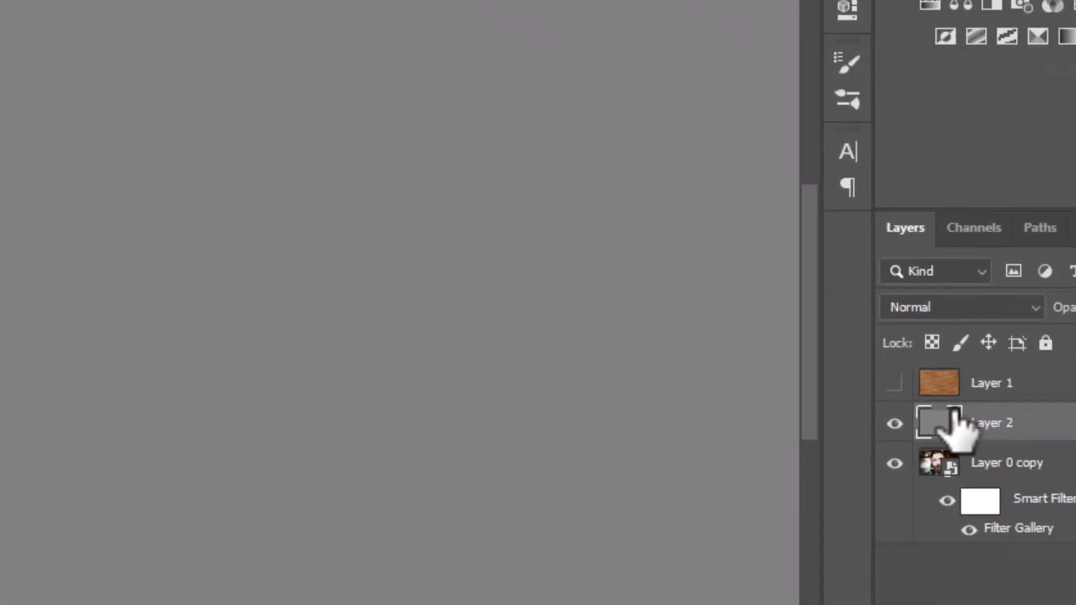
Add 50% Gaussian monochromatic noise to the gray layer
{"action": "left_click", "coordinate": [200, 15]}
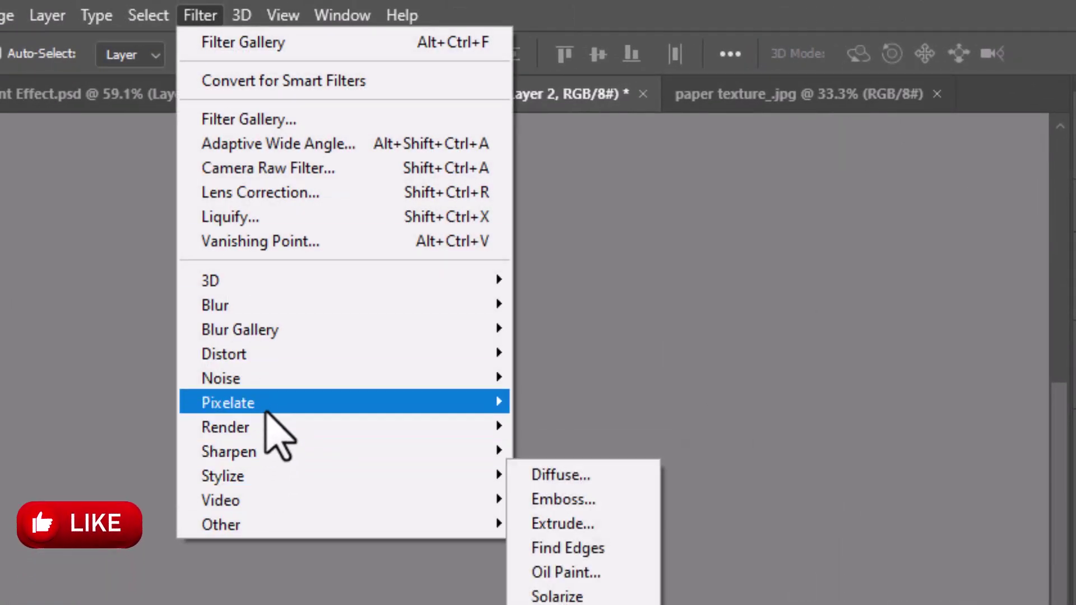
{"action": "mouse_move", "coordinate": [220, 378]}
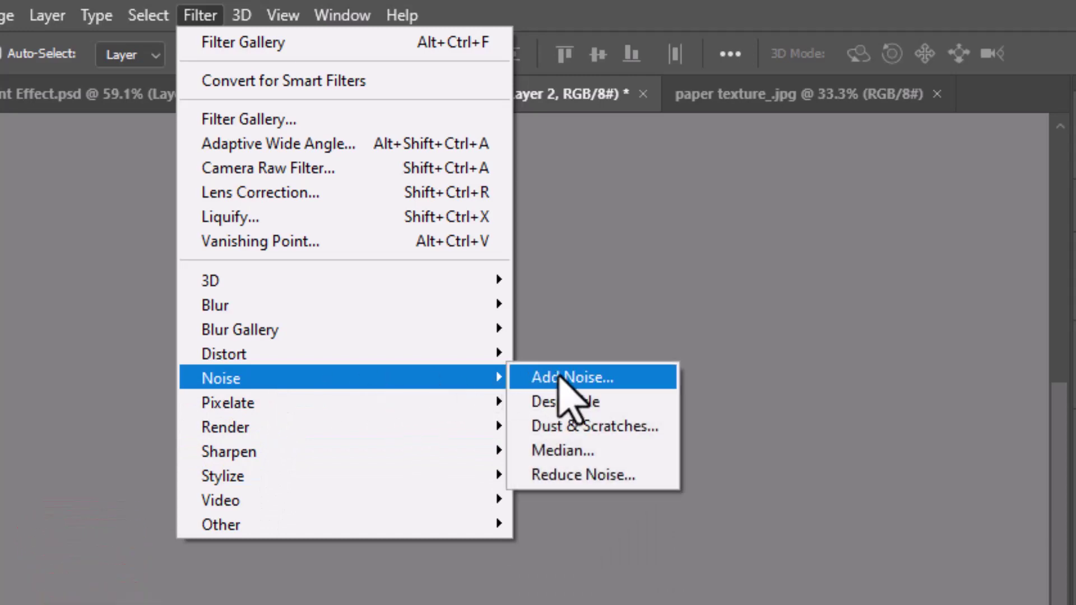
{"action": "left_click", "coordinate": [552, 374]}
{"action": "type", "text": "5"}
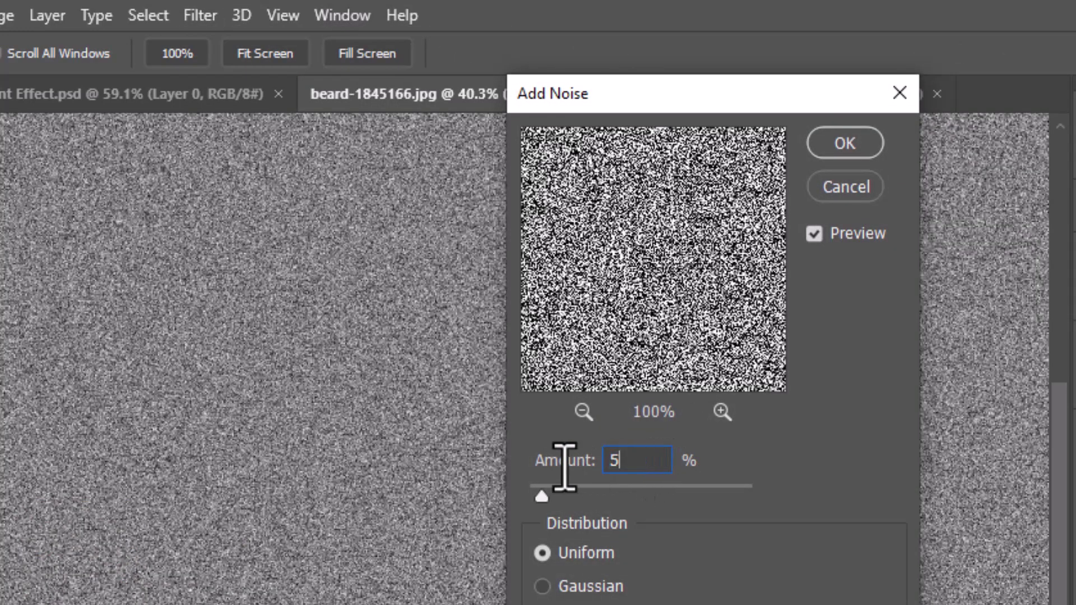
{"action": "type", "text": "0"}
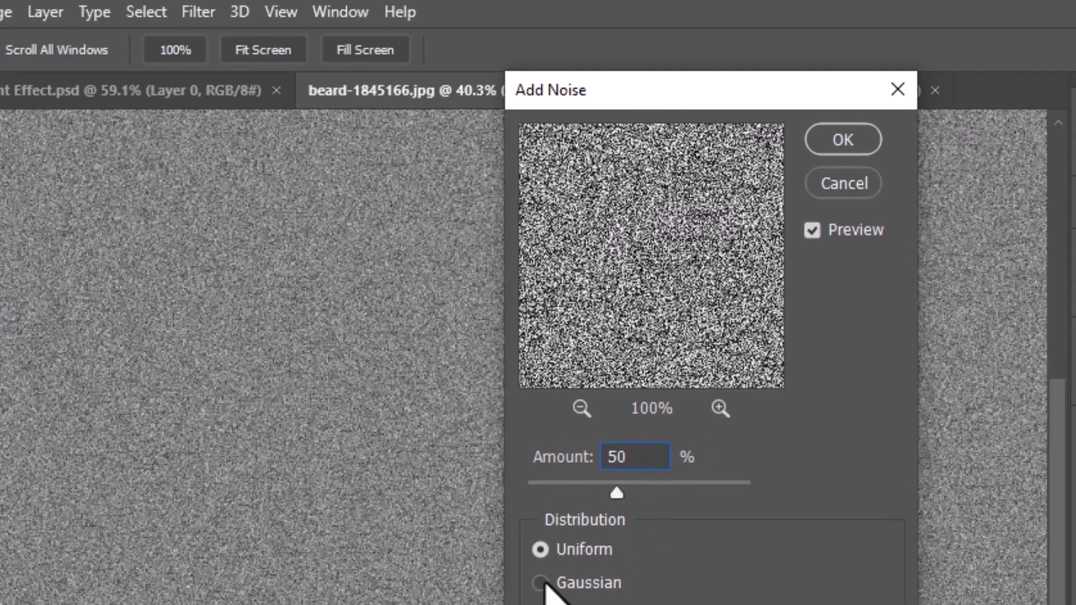
{"action": "left_click", "coordinate": [543, 586]}
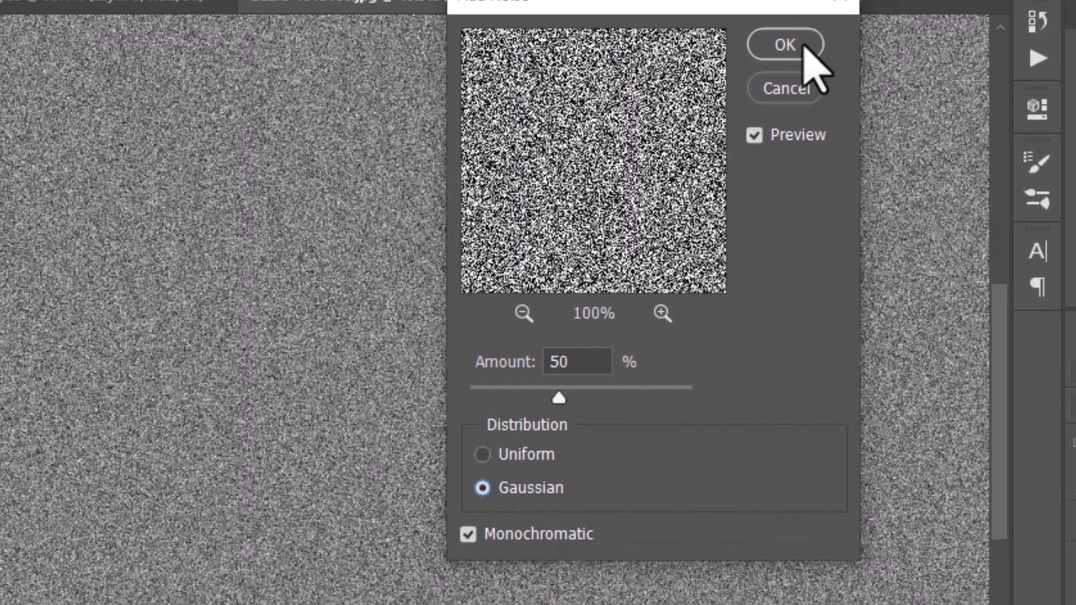
{"action": "left_click", "coordinate": [807, 45]}
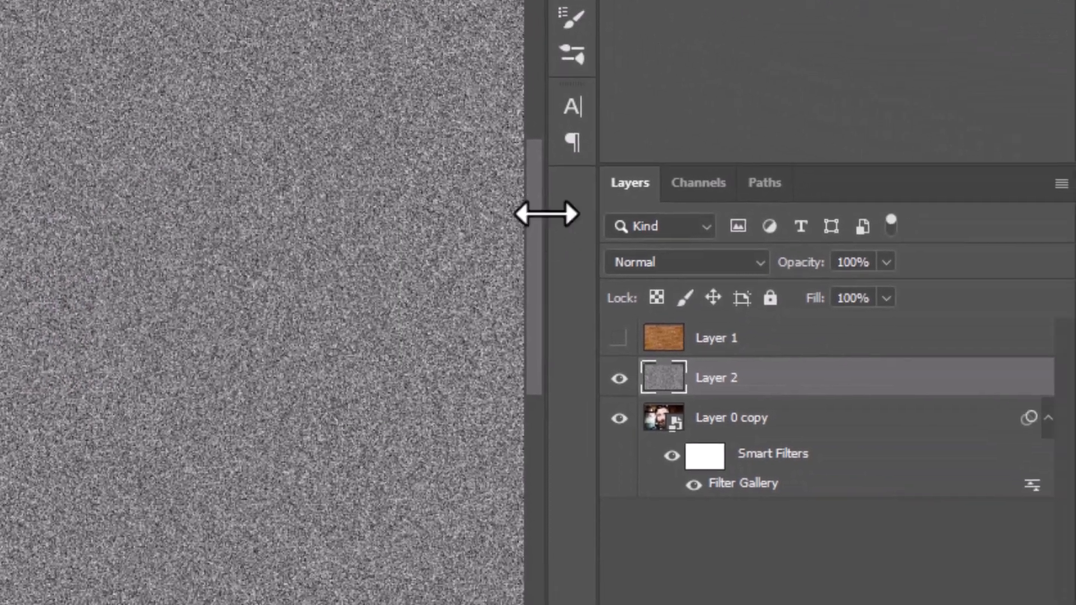
Set the noise Layer 2 to Overlay and make the paper texture Layer 1 visible
{"action": "left_click", "coordinate": [668, 268]}
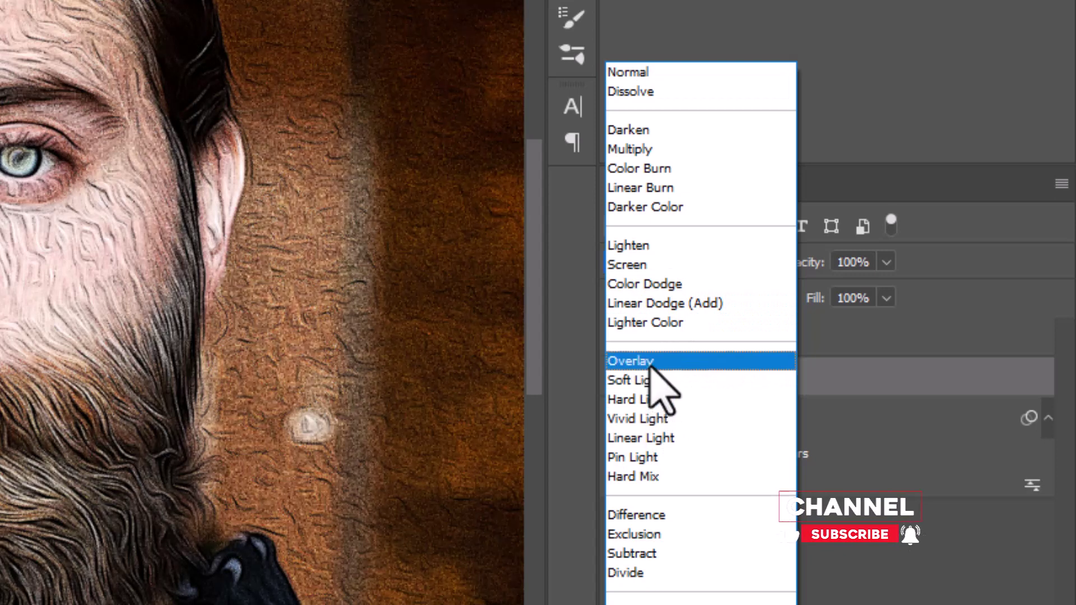
{"action": "left_click", "coordinate": [650, 363]}
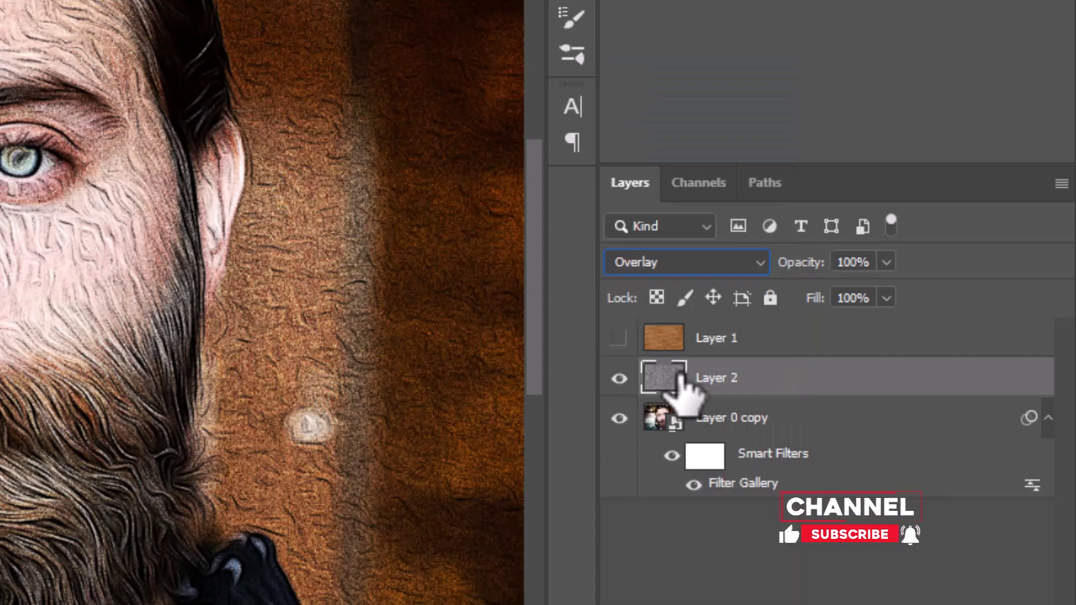
{"action": "left_click", "coordinate": [620, 338]}
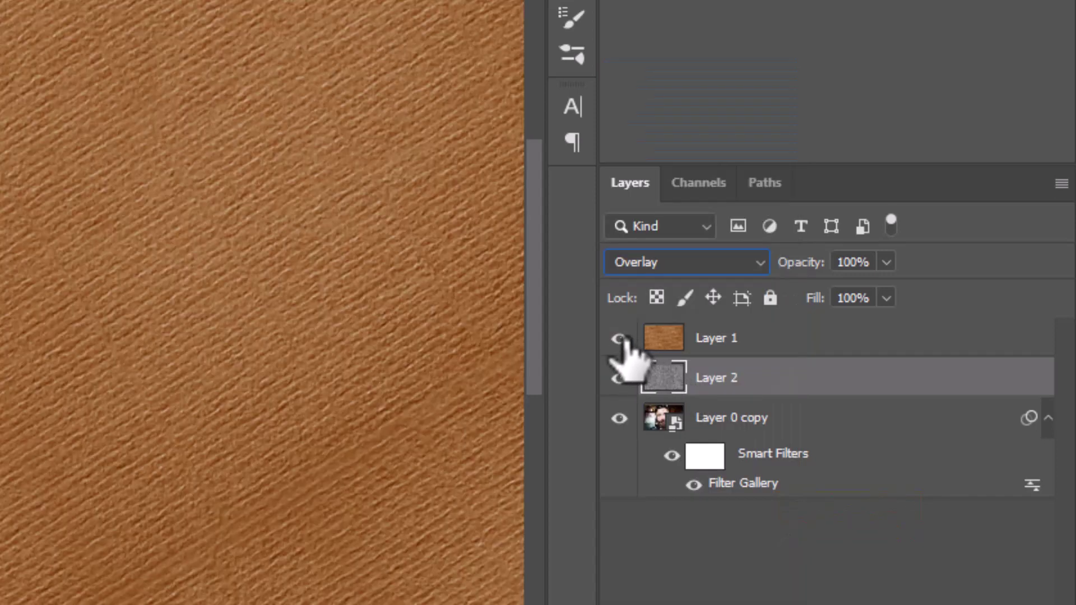
{"action": "left_click", "coordinate": [704, 263]}
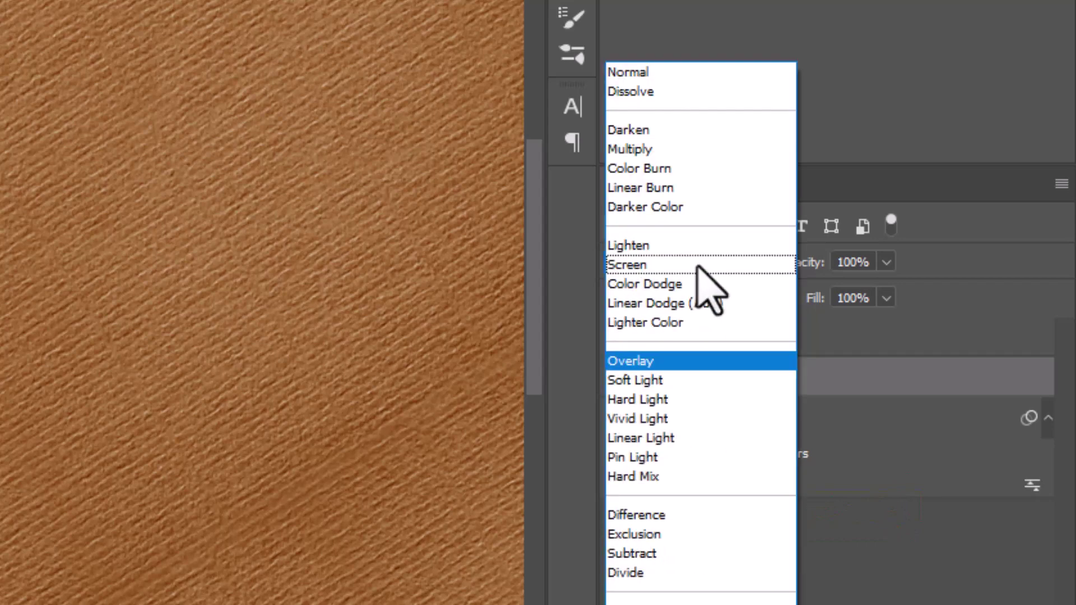
{"action": "left_click", "coordinate": [627, 361]}
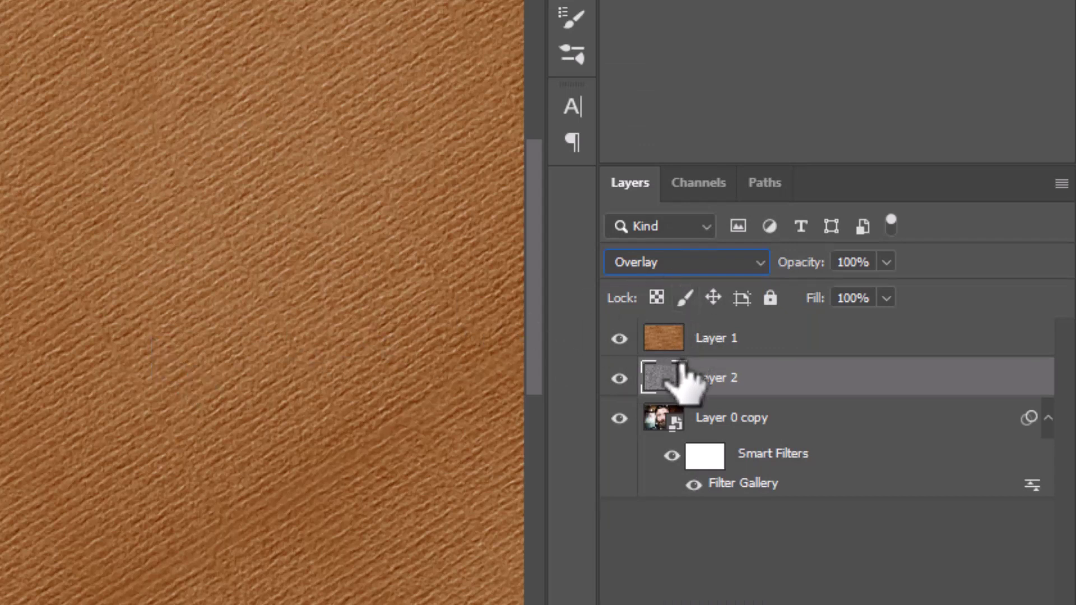
Set the paper texture Layer 1 to Soft Light at 70% opacity
{"action": "left_click", "coordinate": [693, 343]}
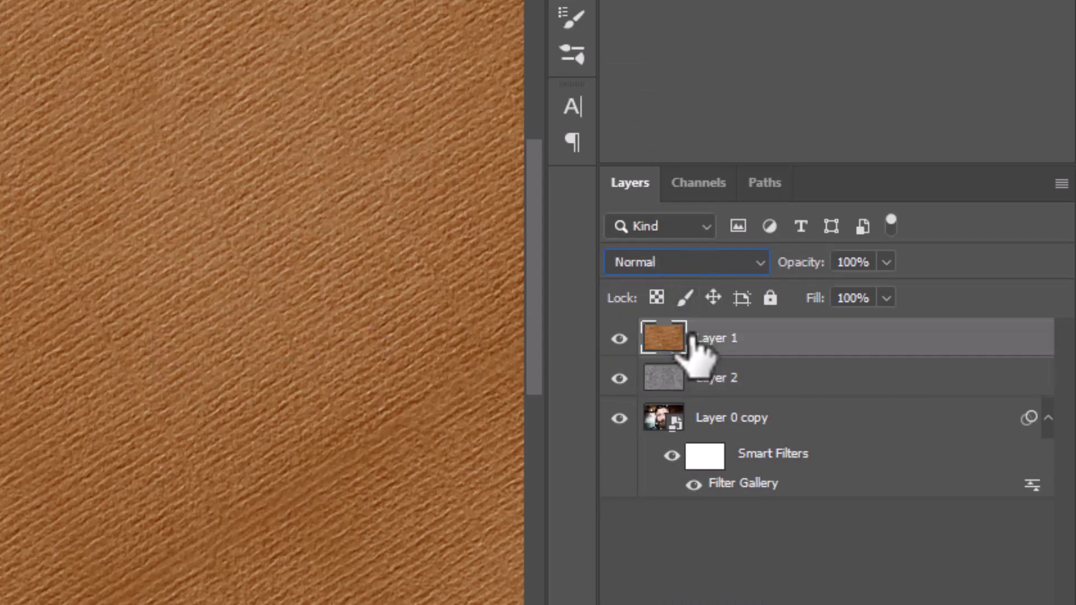
{"action": "left_click", "coordinate": [705, 265]}
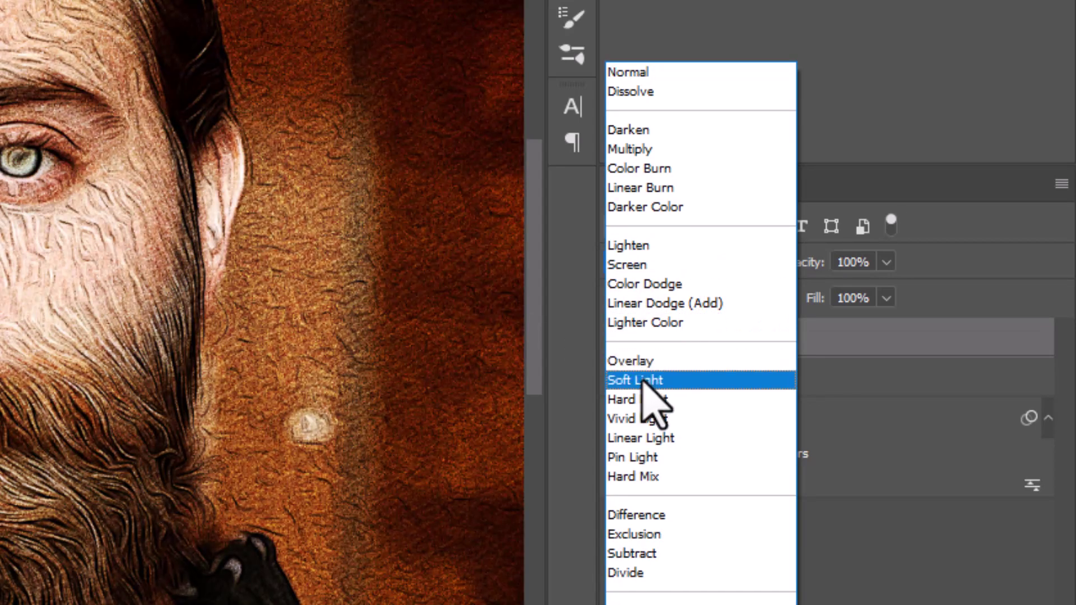
{"action": "left_click", "coordinate": [643, 385]}
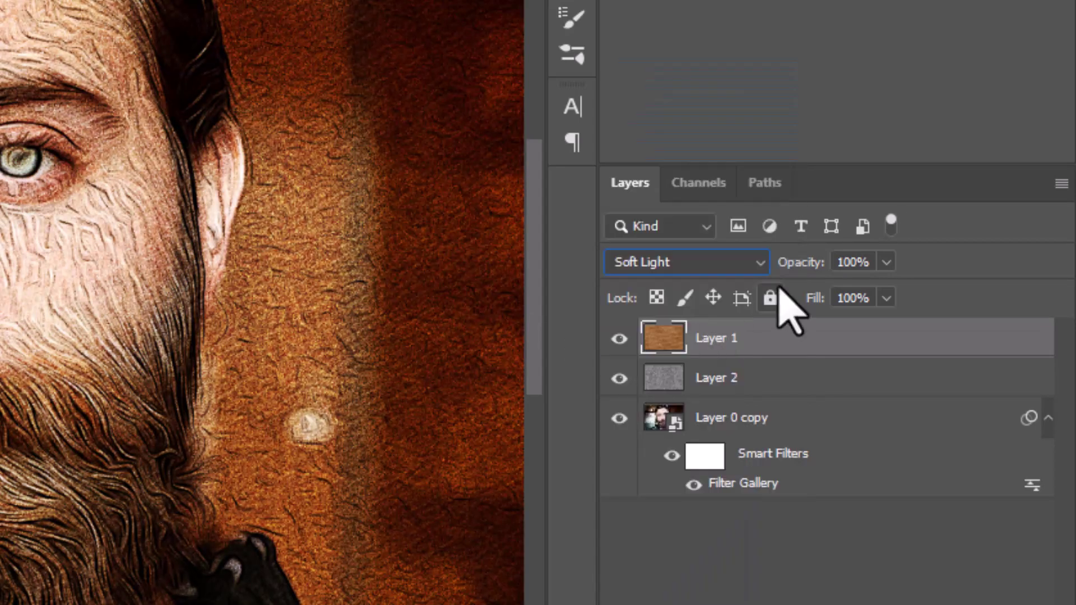
{"action": "left_click", "coordinate": [874, 262]}
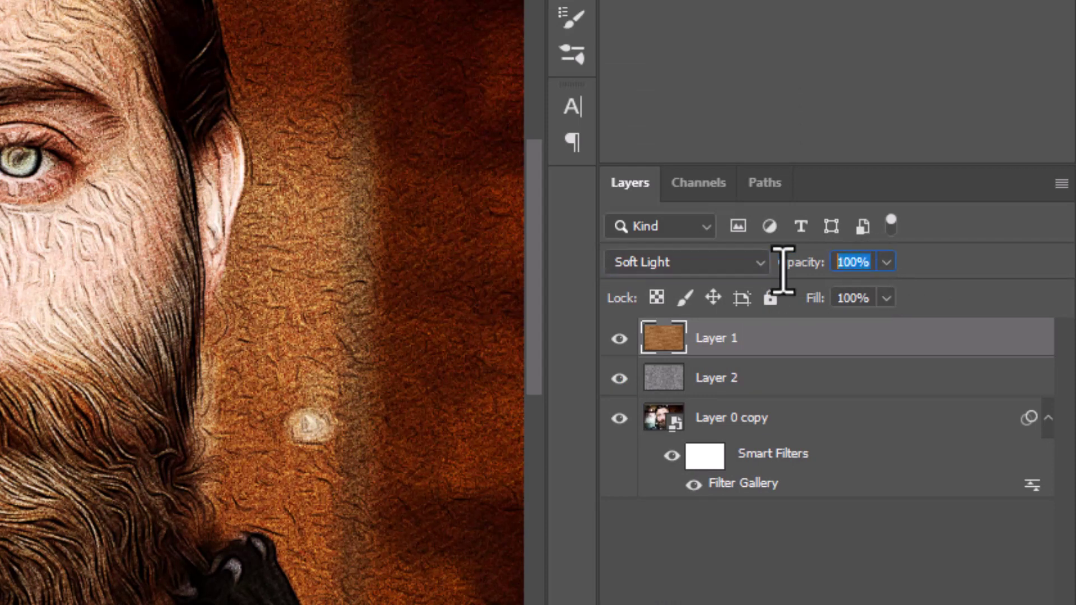
{"action": "type", "text": "70"}
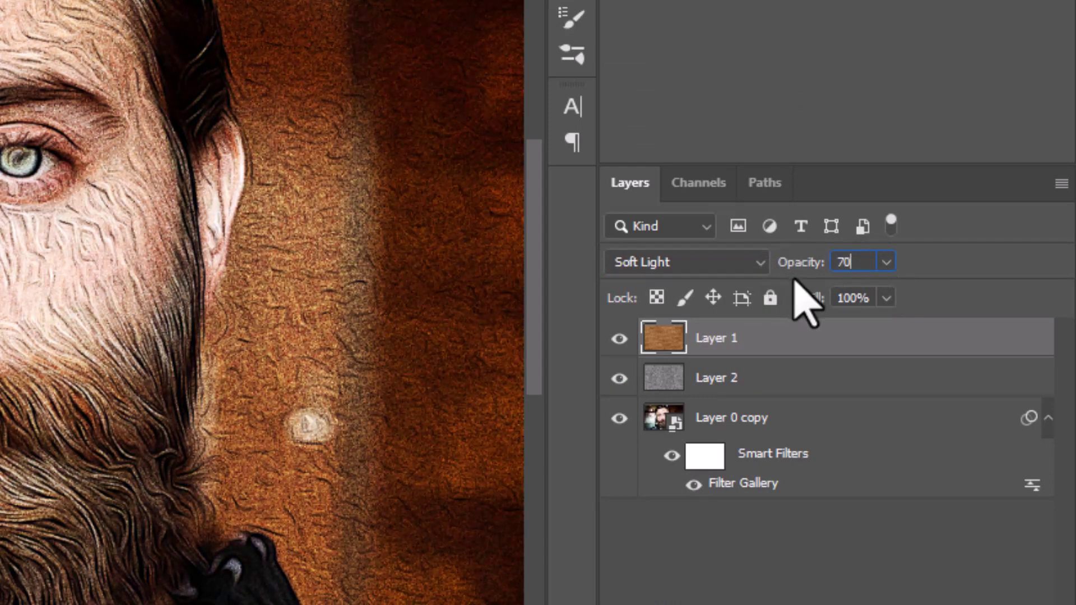
{"action": "key", "text": "Return"}
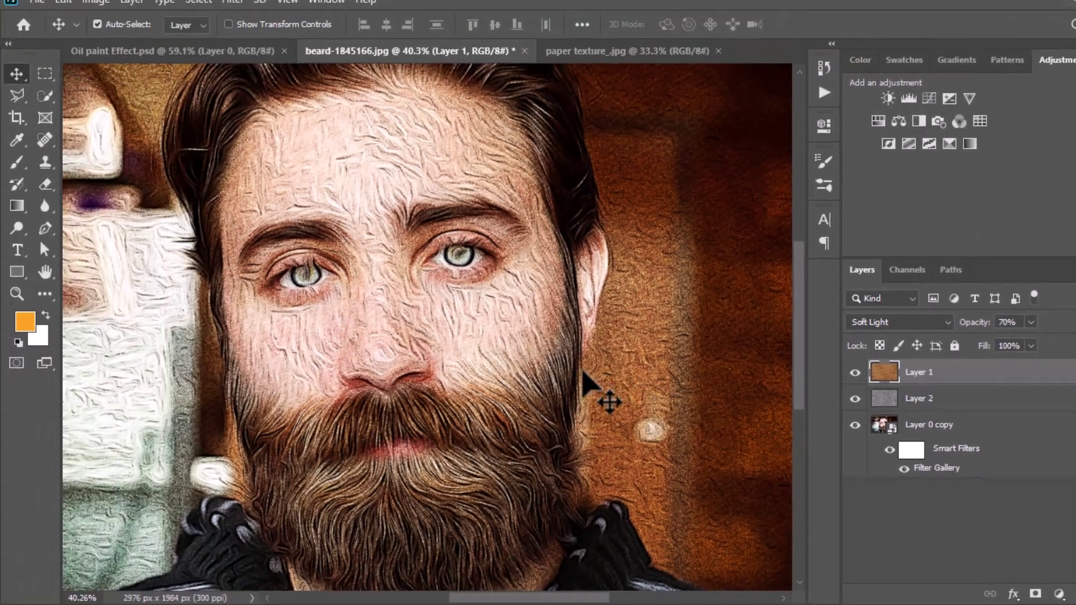